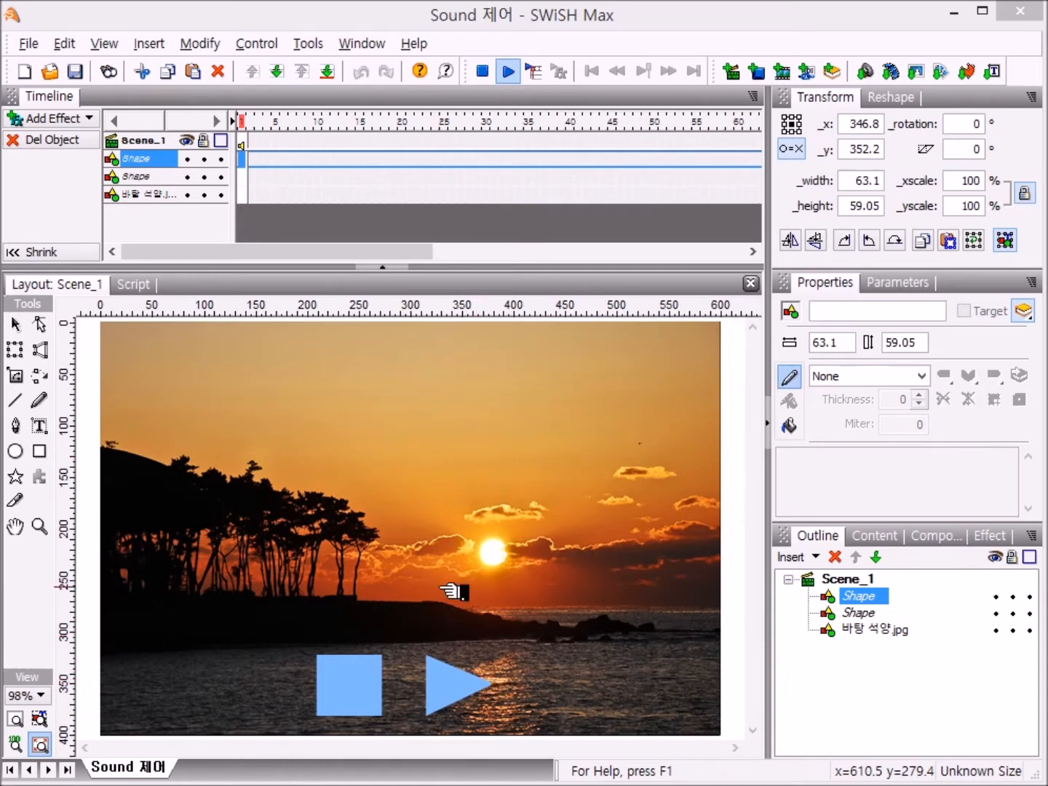
Step: Test the triangular play button in the sound-control movie that is running in preview
left_click(462, 687)
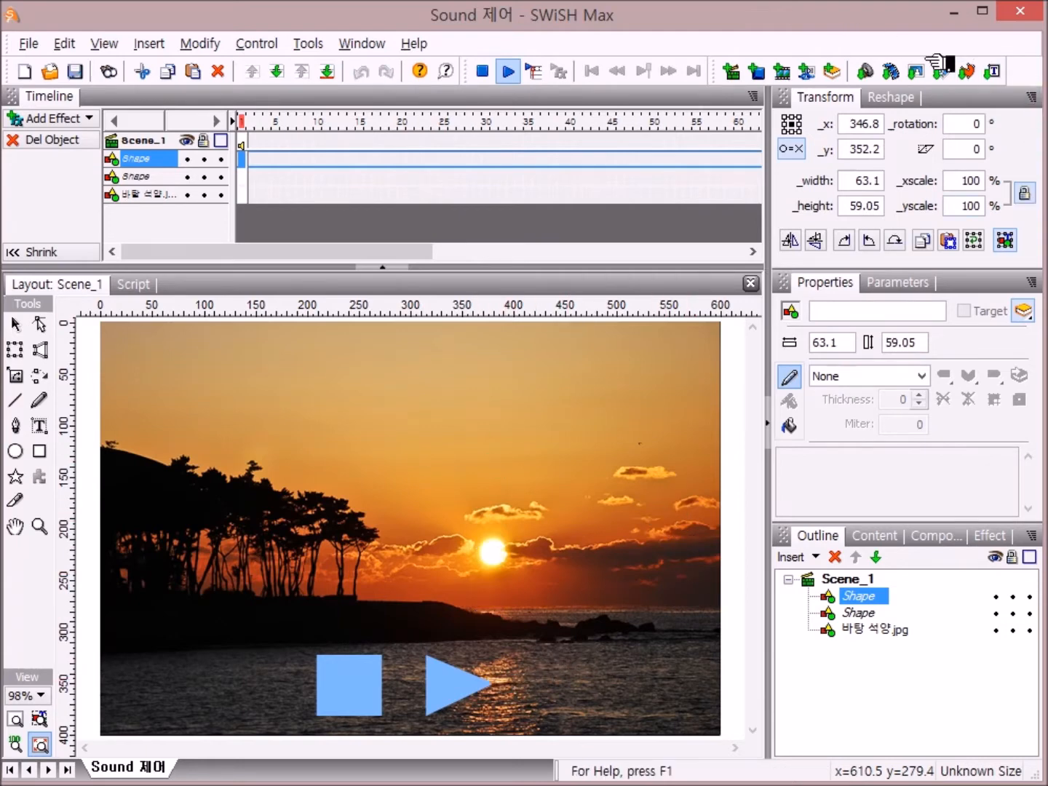
Step: Create a new blank movie and reset the workspace to the default panel layout
left_click(38, 70)
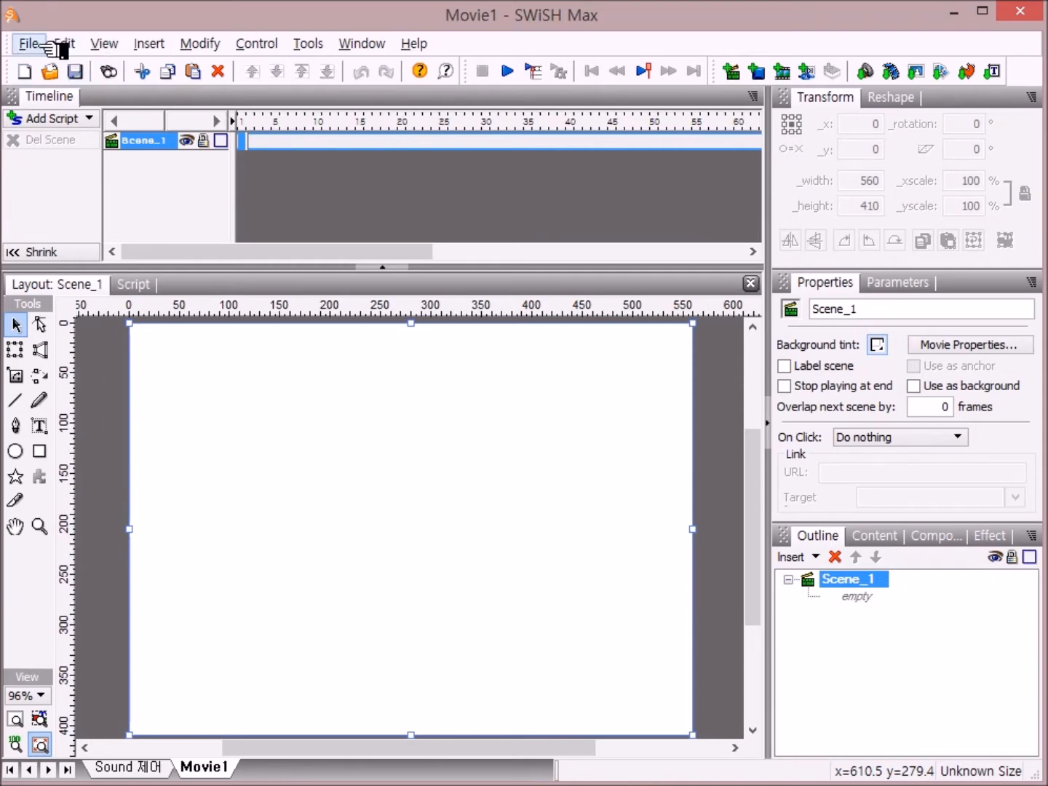
left_click(377, 46)
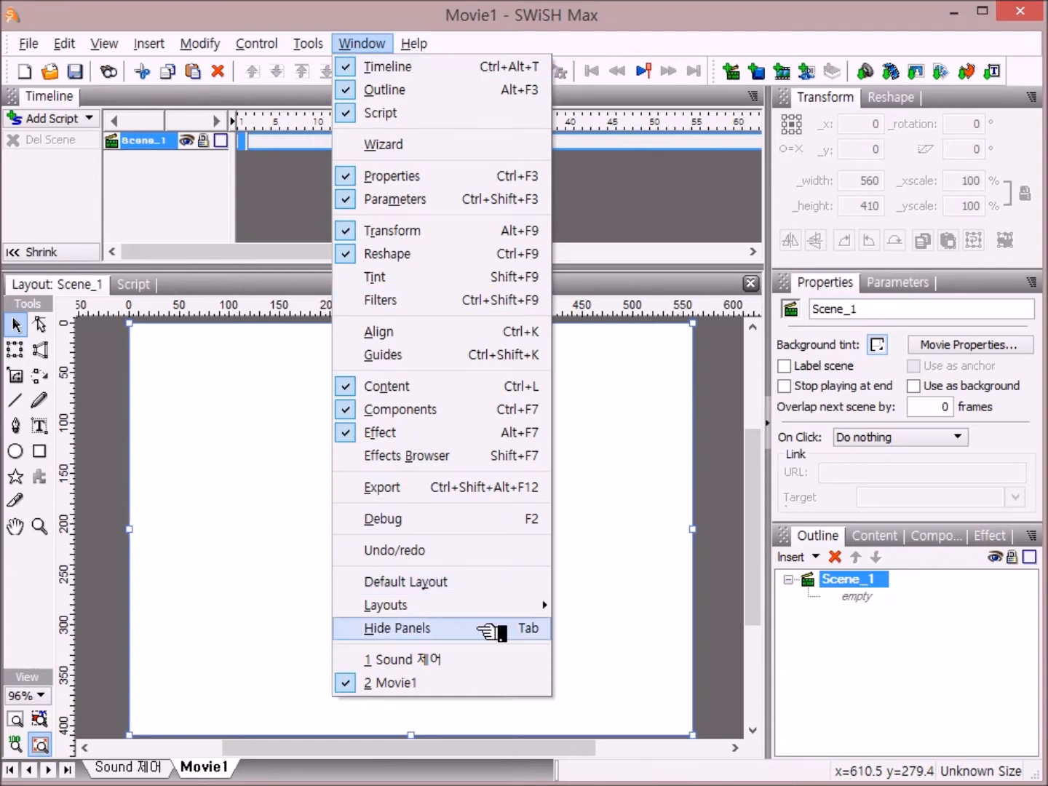
left_click(475, 582)
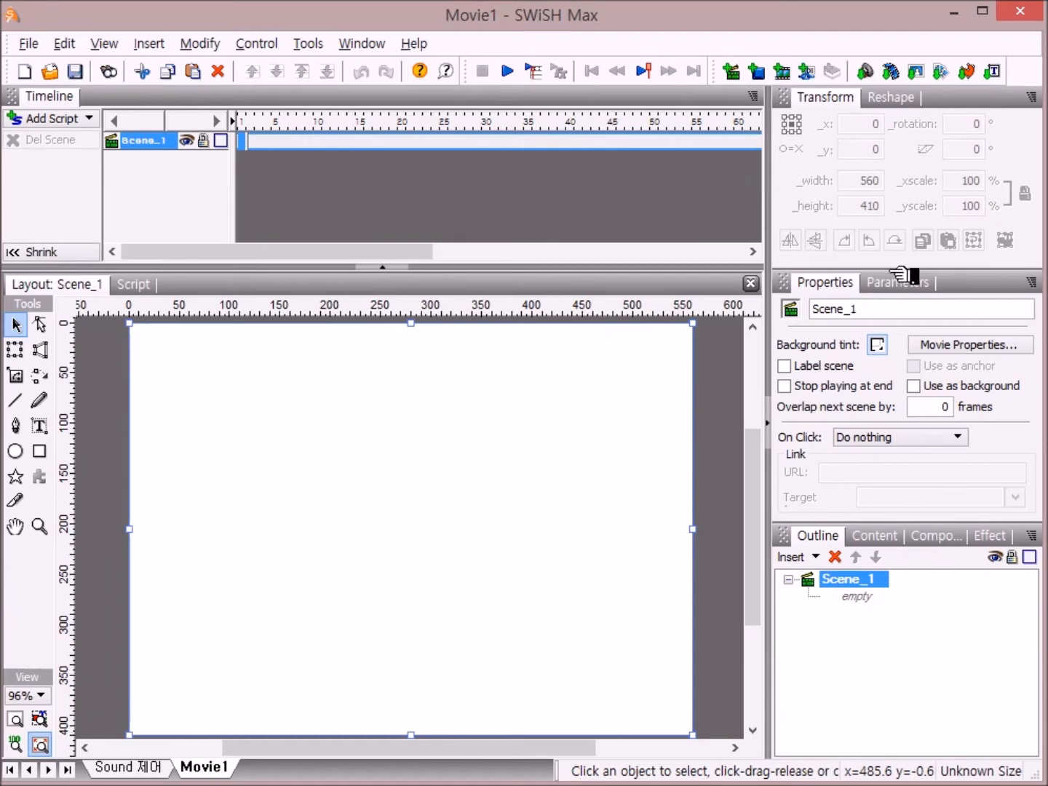
Step: Set the new movie's size to 500 by 282 pixels and fit the scene in the layout view
left_click(844, 279)
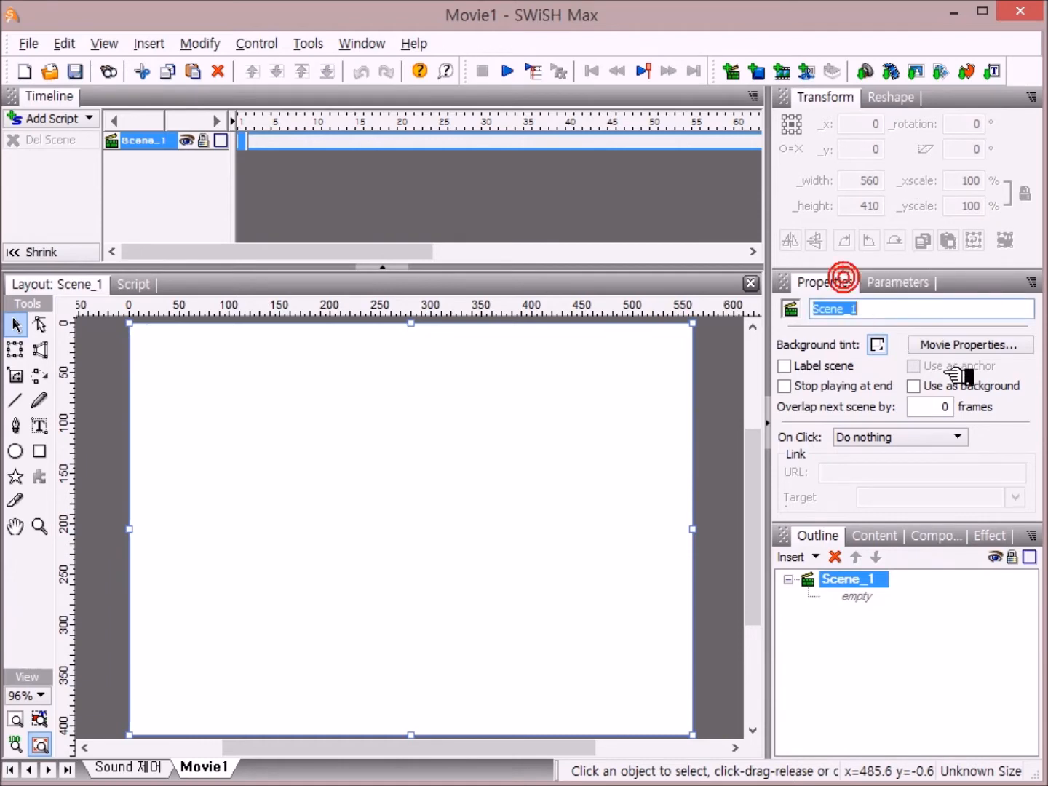
left_click(975, 349)
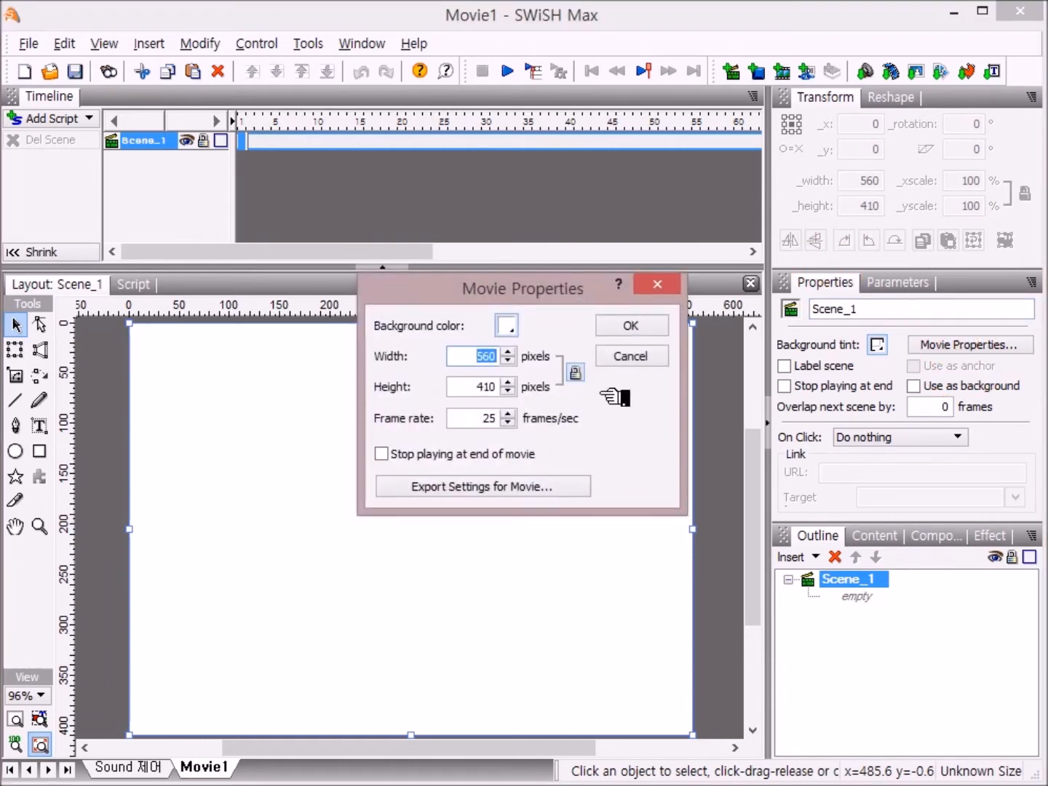
left_click_drag(571, 294, 464, 364)
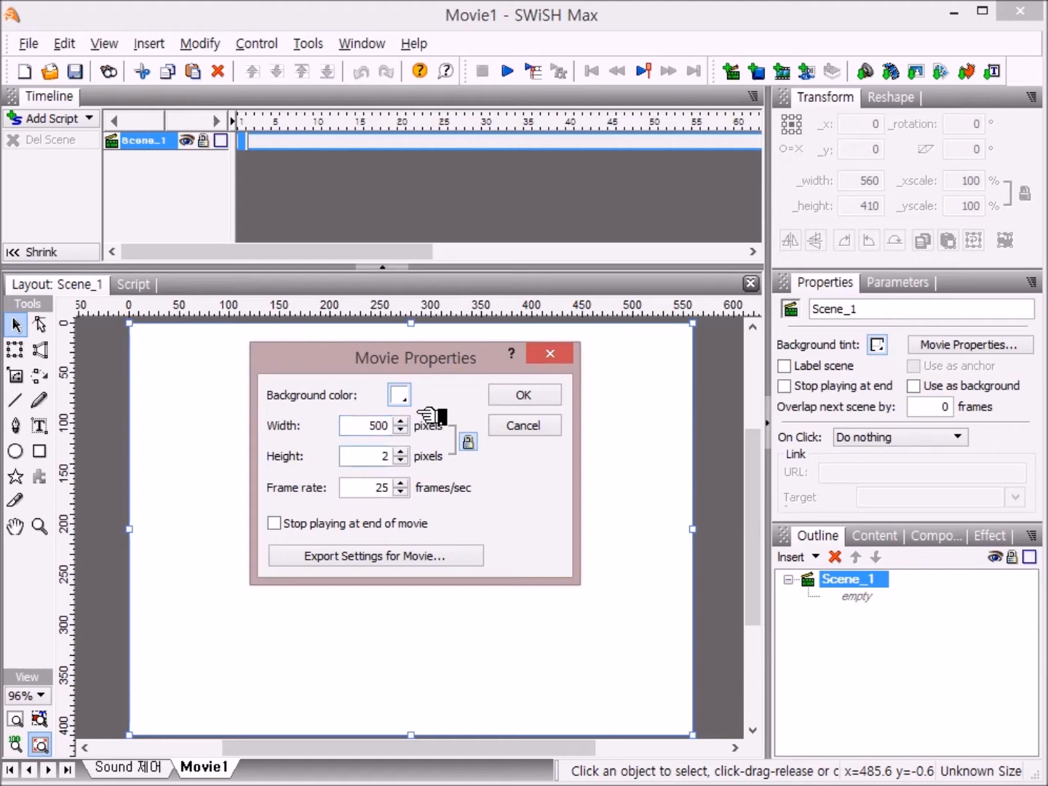
type("2")
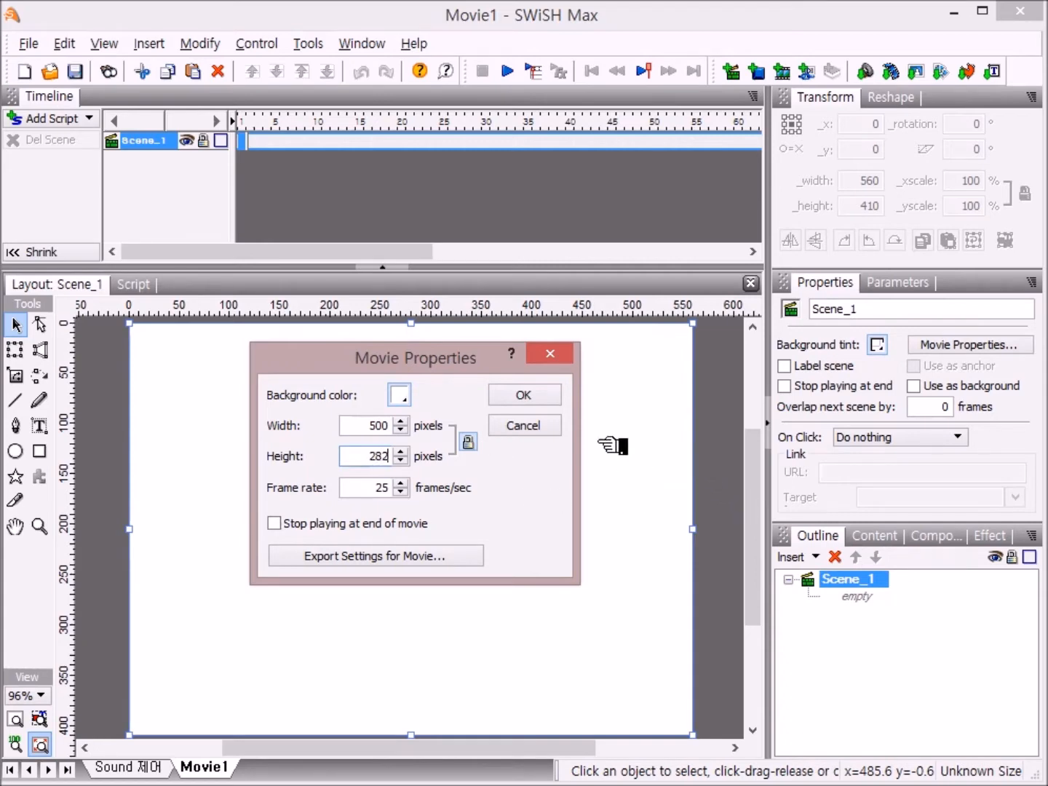
left_click(539, 397)
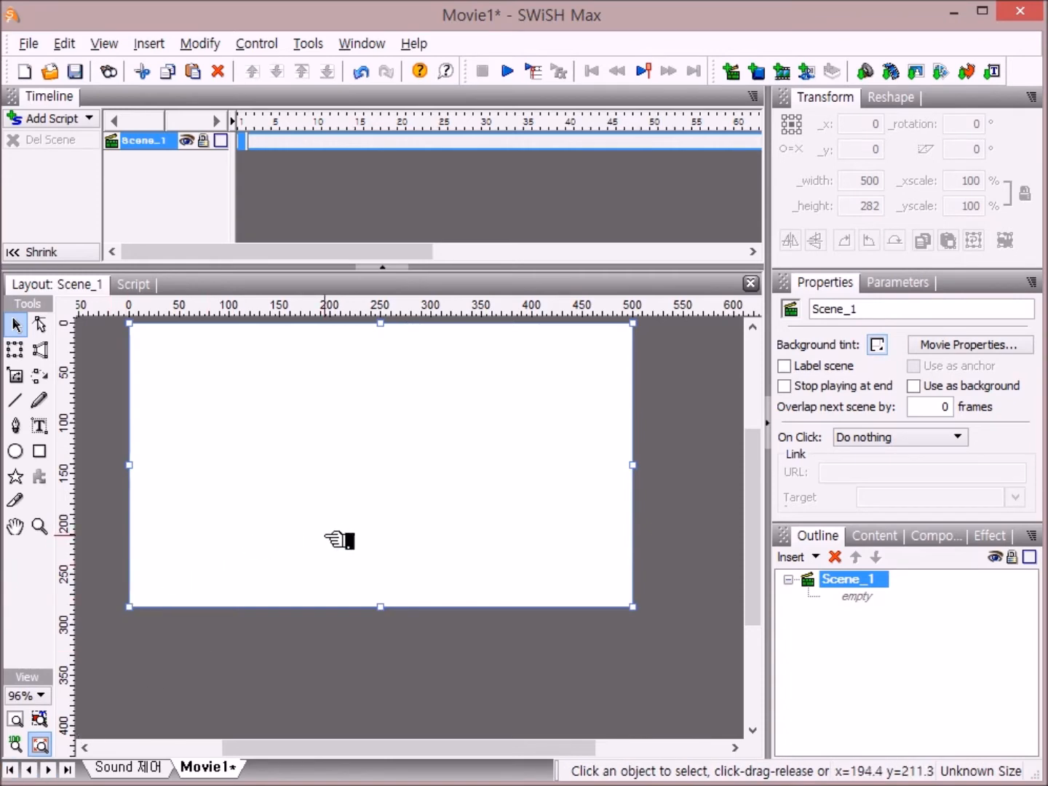
left_click(16, 720)
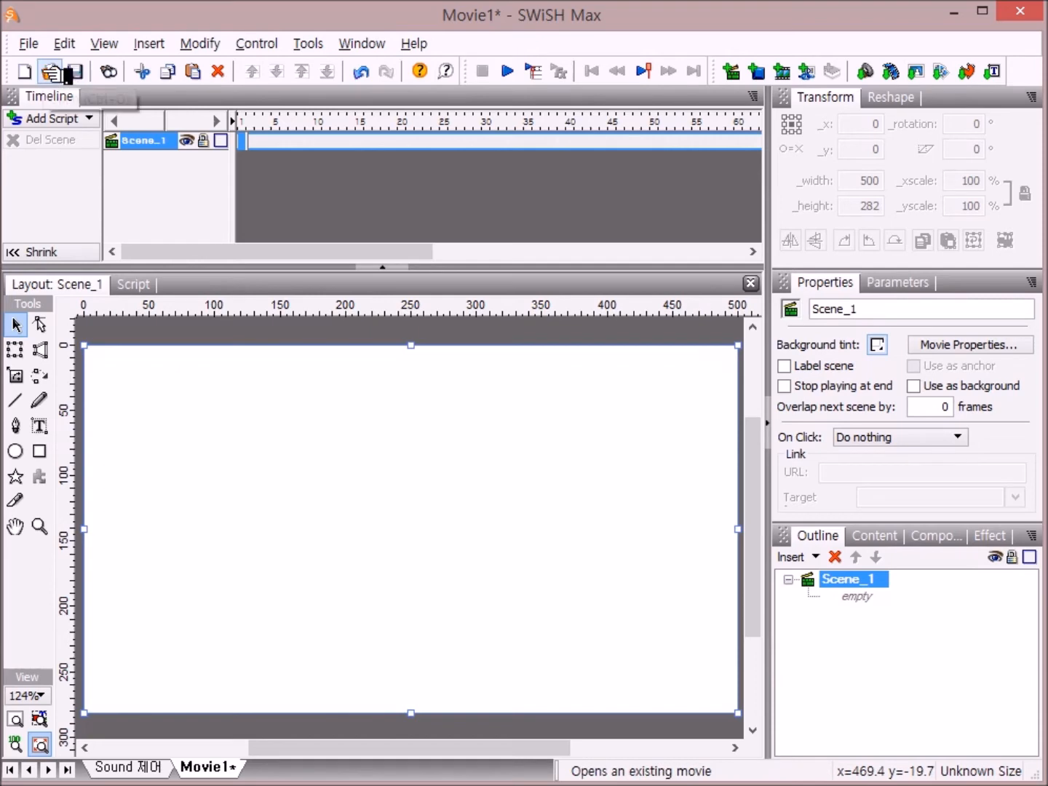
Step: Import the image 바탕 석양.jpg from the desktop into the scene
left_click(917, 71)
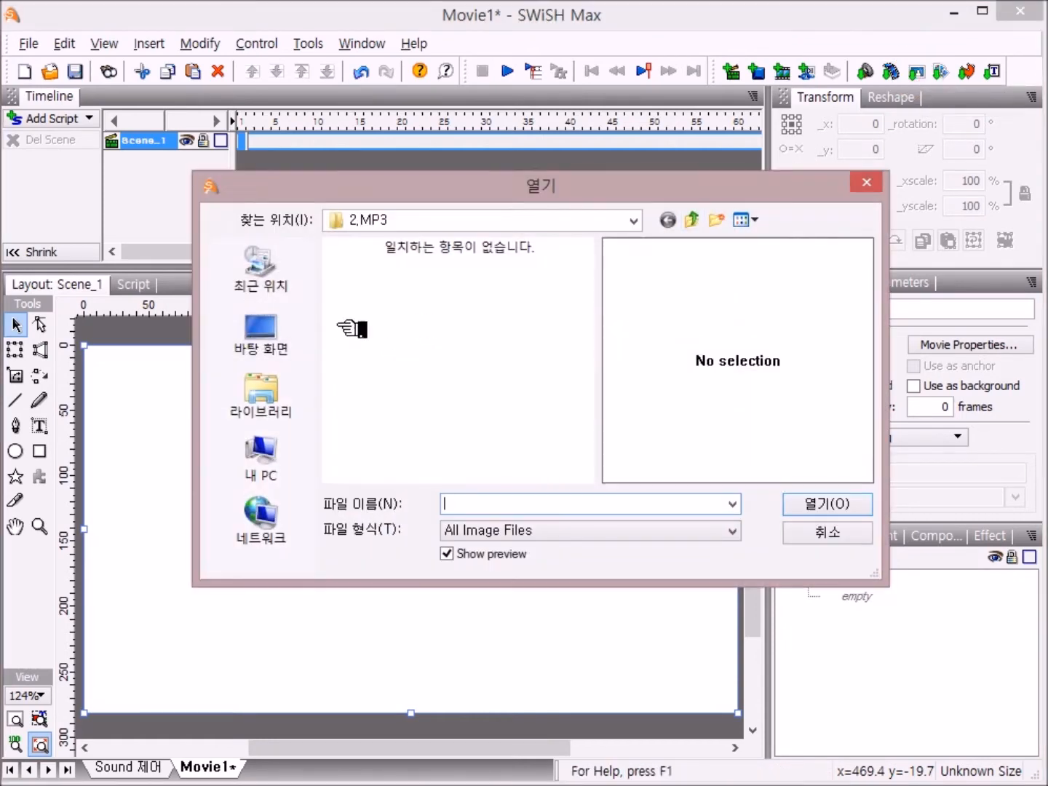
left_click(262, 331)
left_click_drag(592, 290, 594, 468)
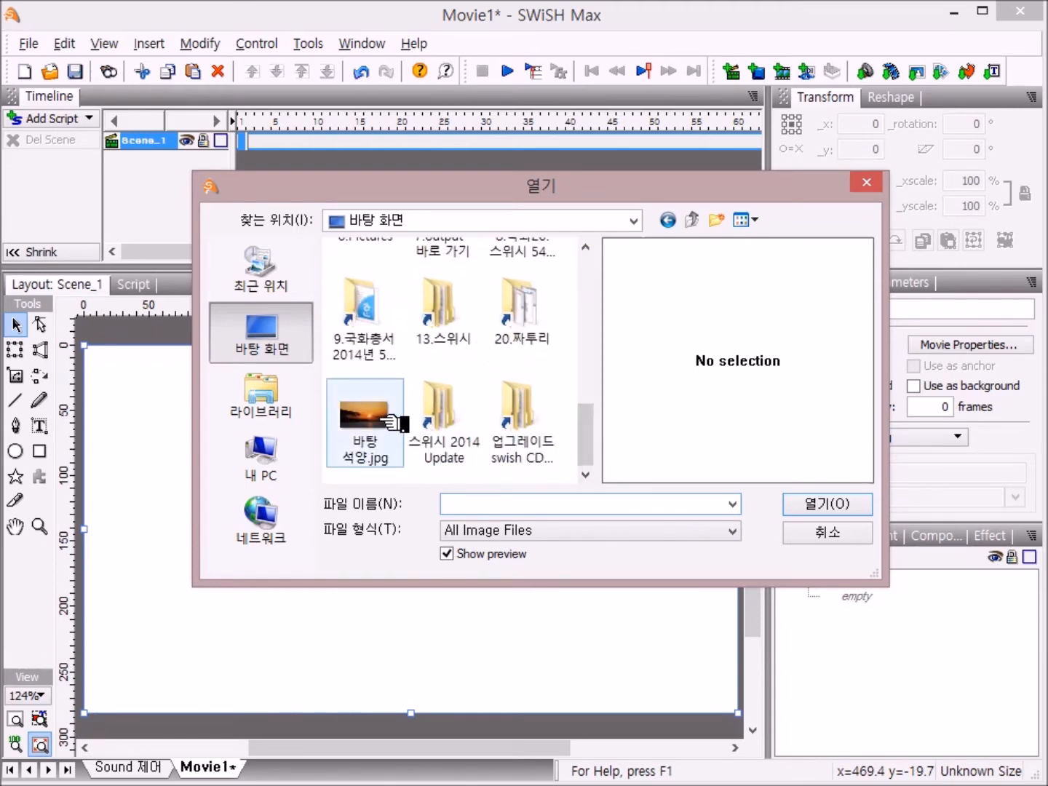
double_click(388, 417)
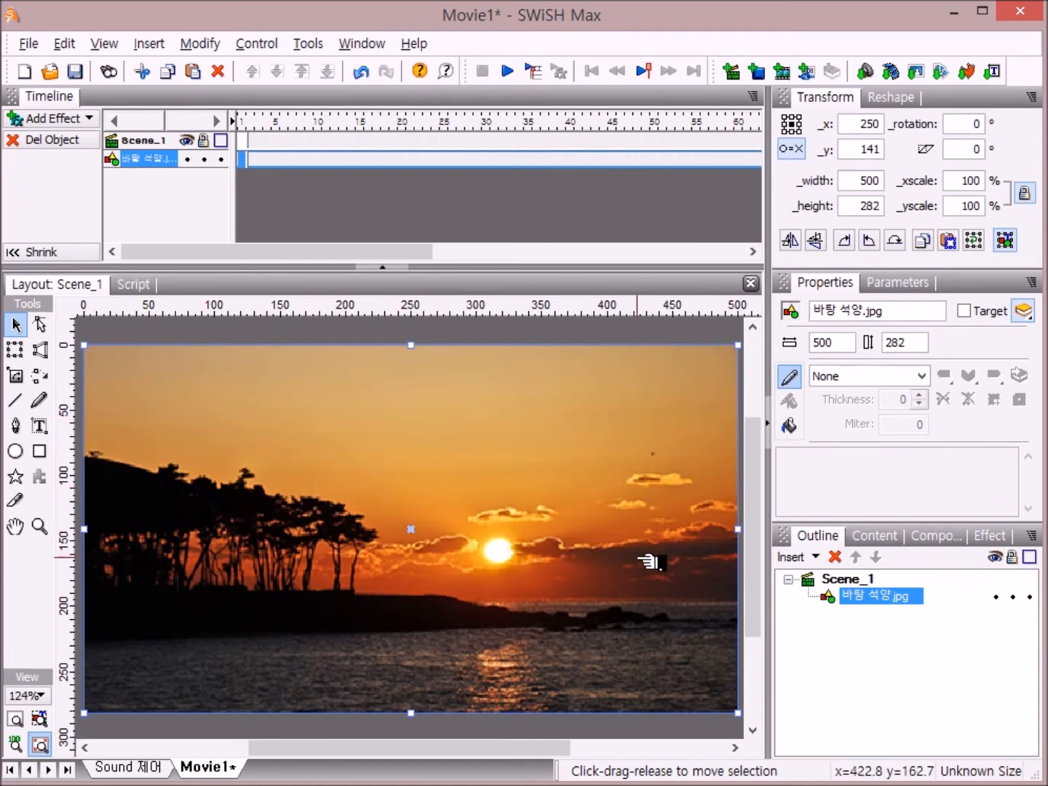
Step: Add a playSound action to frame 1 of Scene_1
left_click(858, 580)
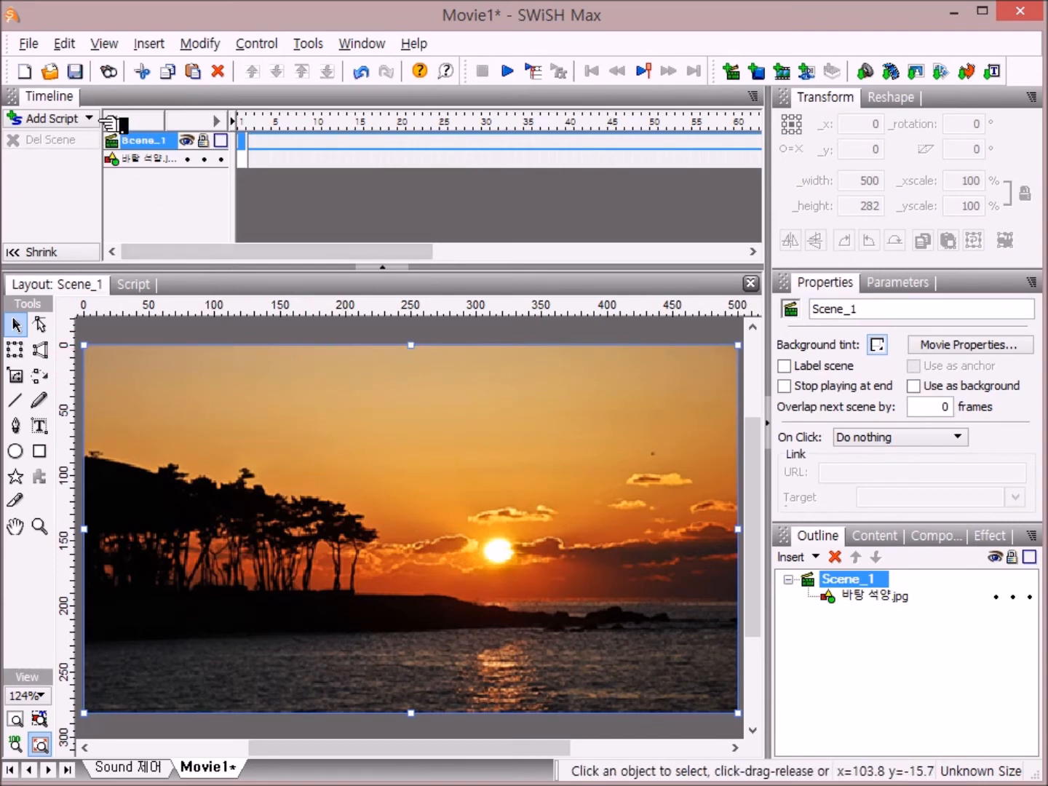
right_click(254, 145)
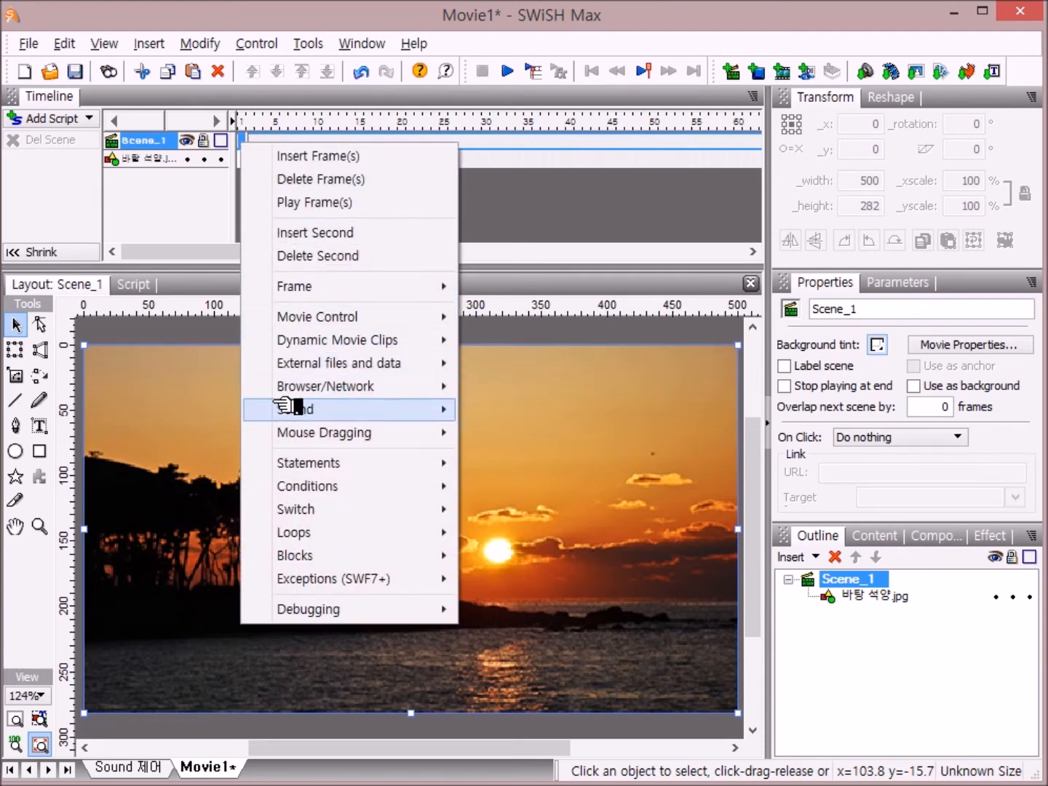
mouse_move(284, 407)
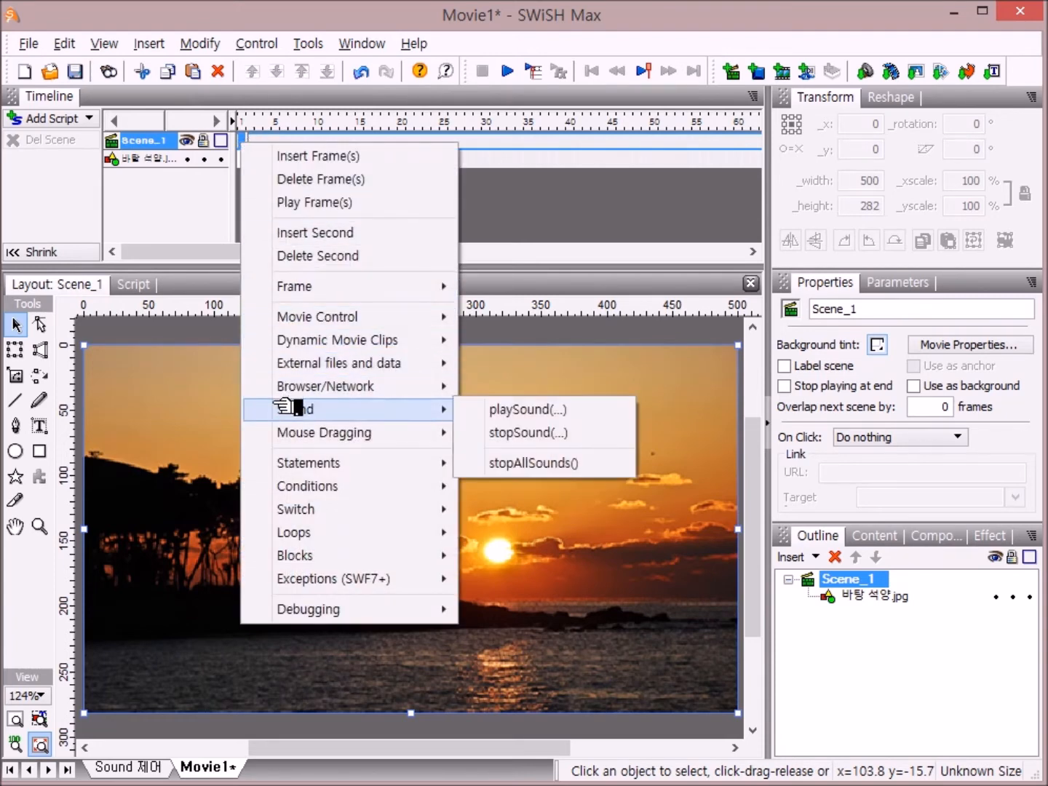
left_click(586, 410)
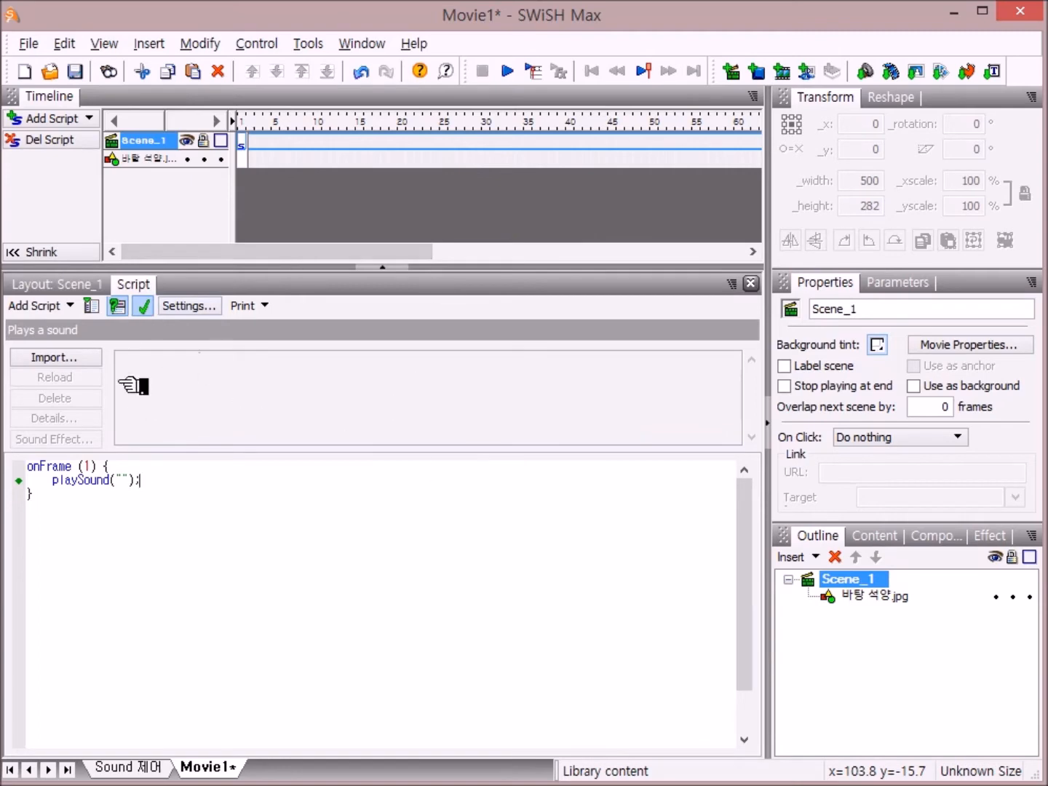
Step: Import the audio file 5.피아노 소녀의 기도 from the 2.MP3 folder in 2.Swish작성 종합소스 and assign it to the playSound action
left_click(69, 358)
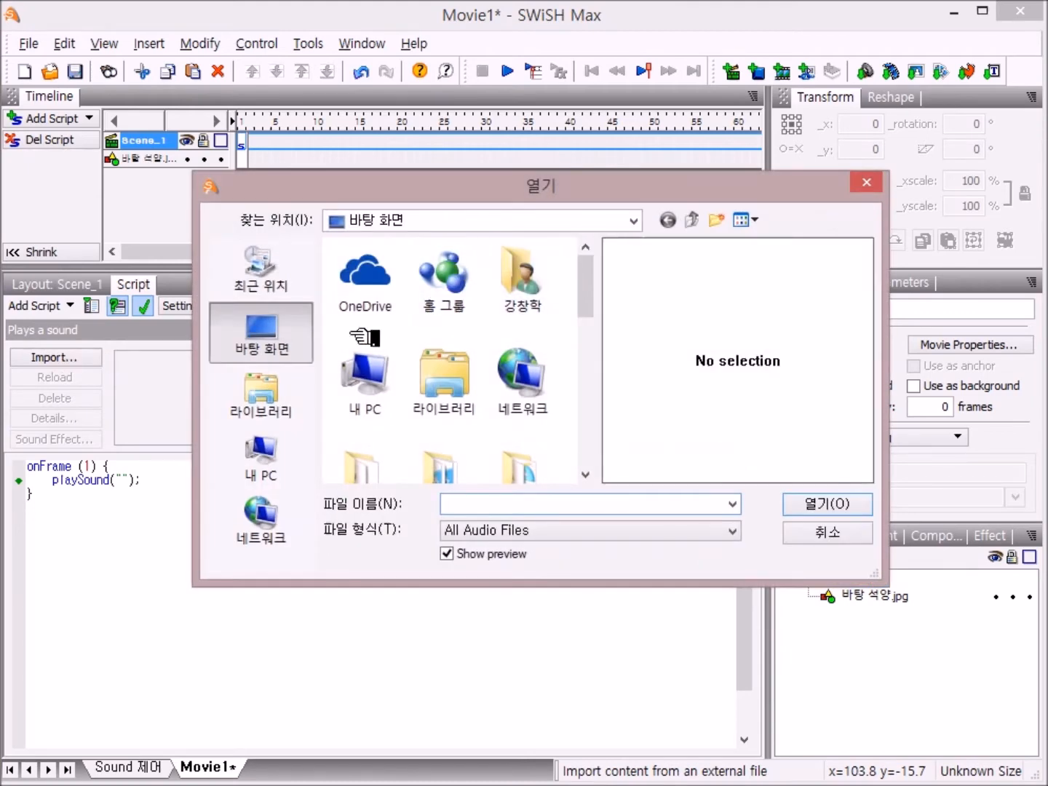
left_click_drag(588, 296, 597, 354)
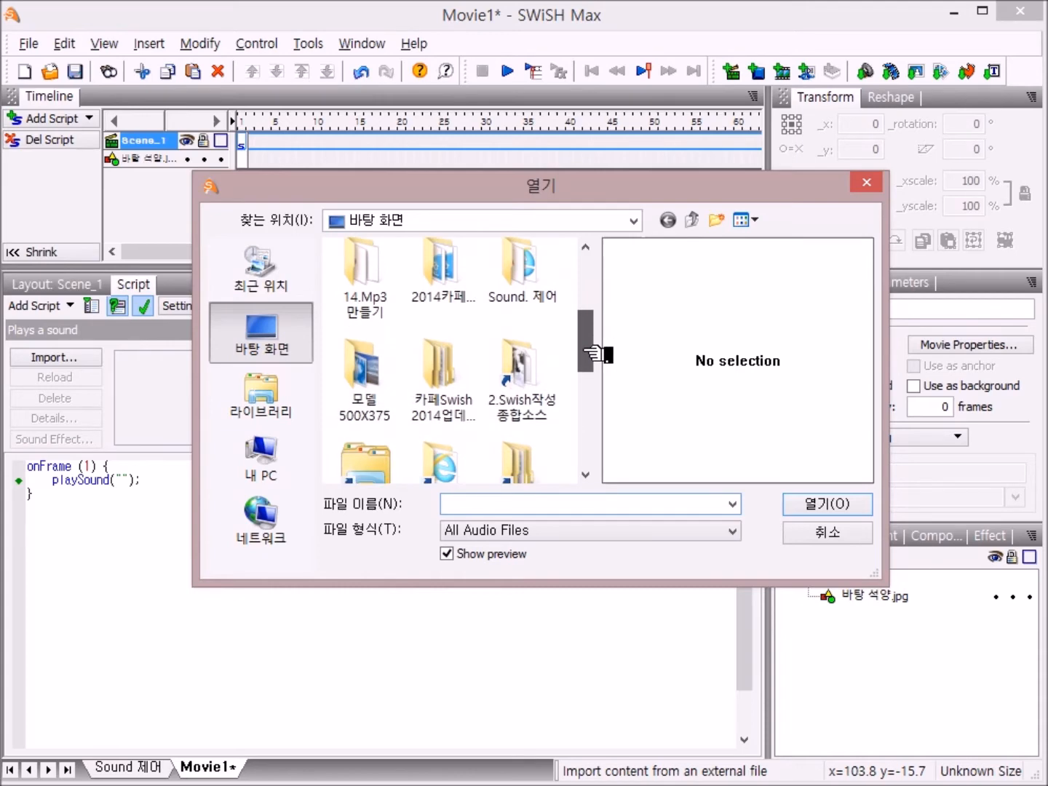
double_click(537, 371)
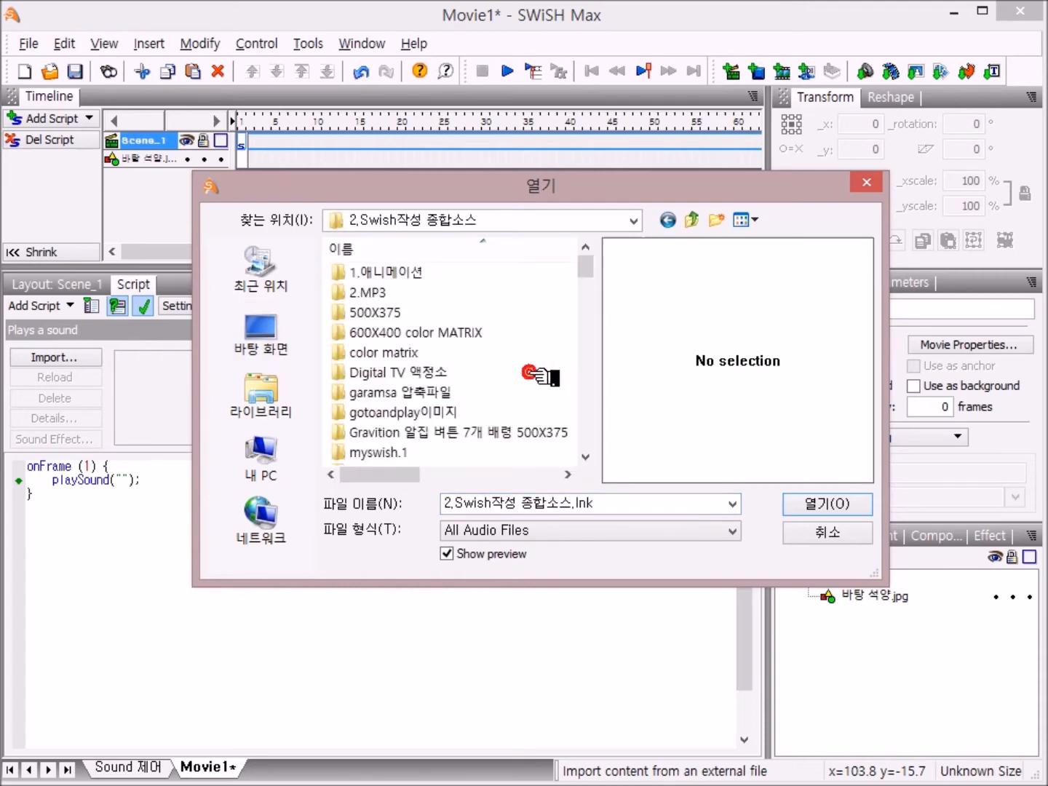
double_click(401, 294)
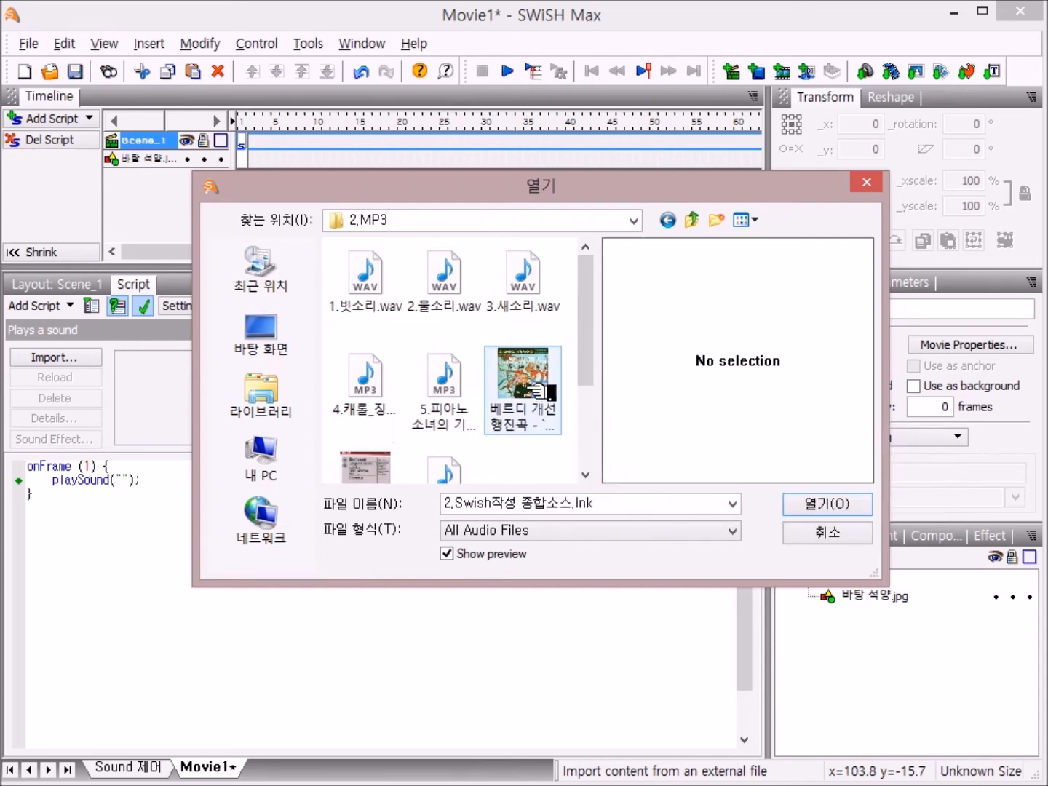
double_click(451, 395)
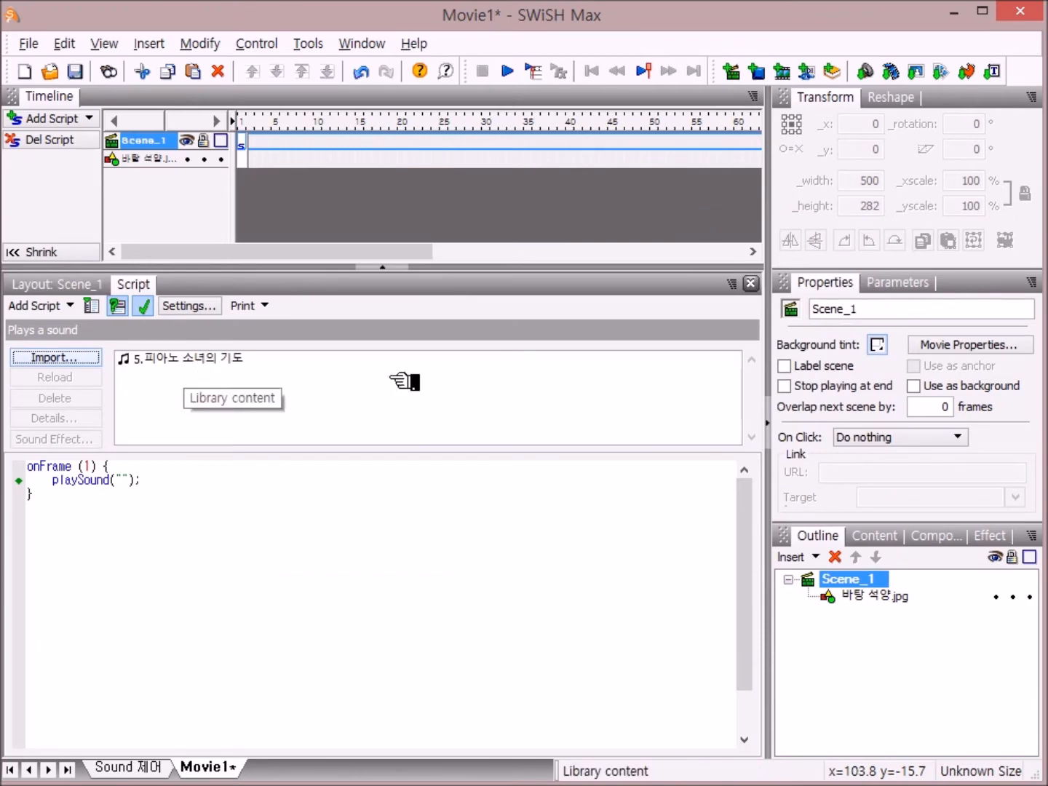
left_click(206, 358)
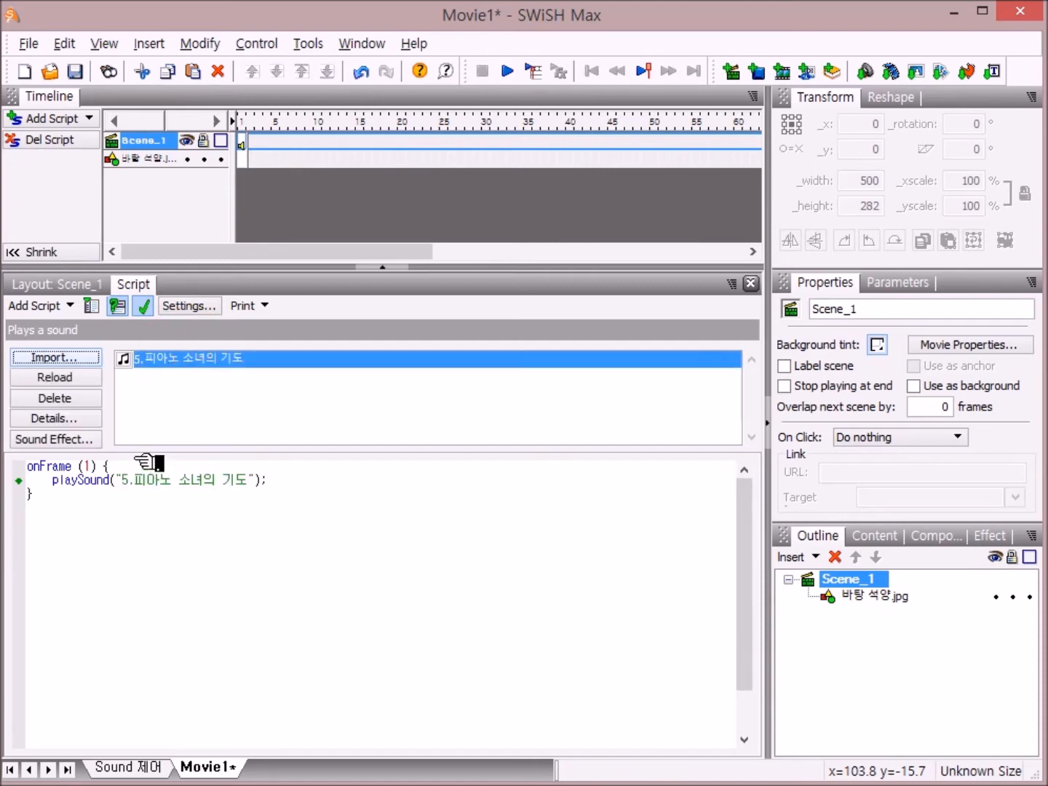
Step: Set the sound effect not to play the sound if it is already playing and to loop it 3 times
left_click(66, 441)
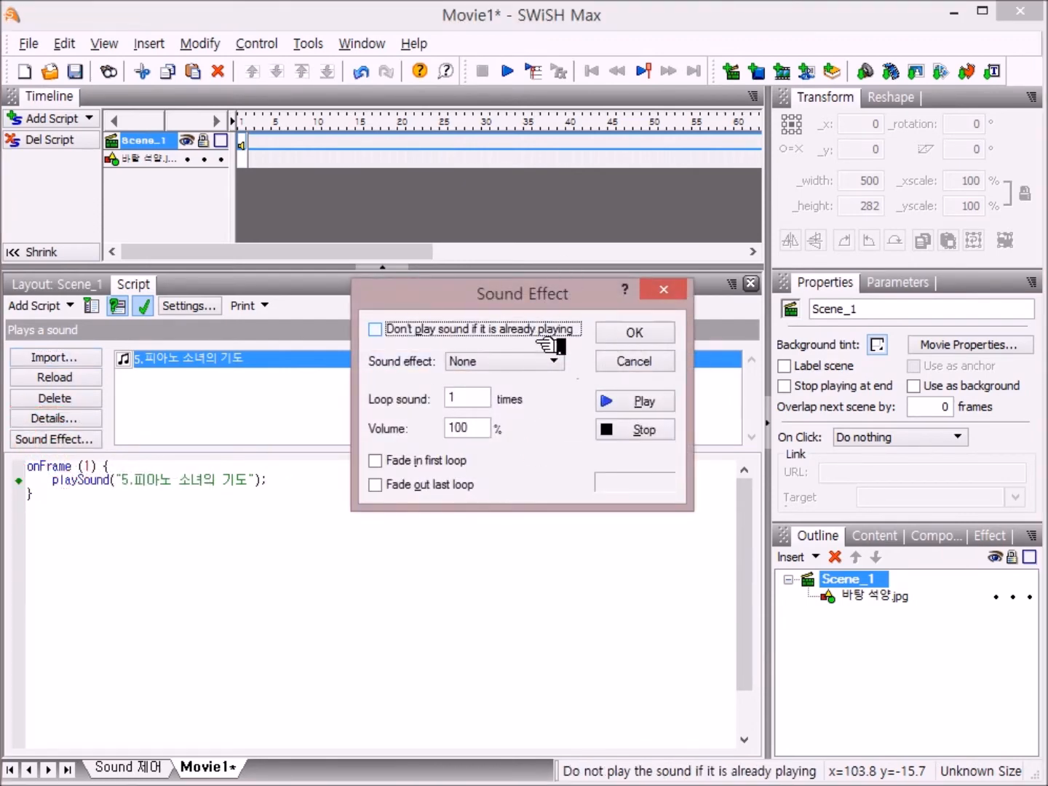
left_click(375, 329)
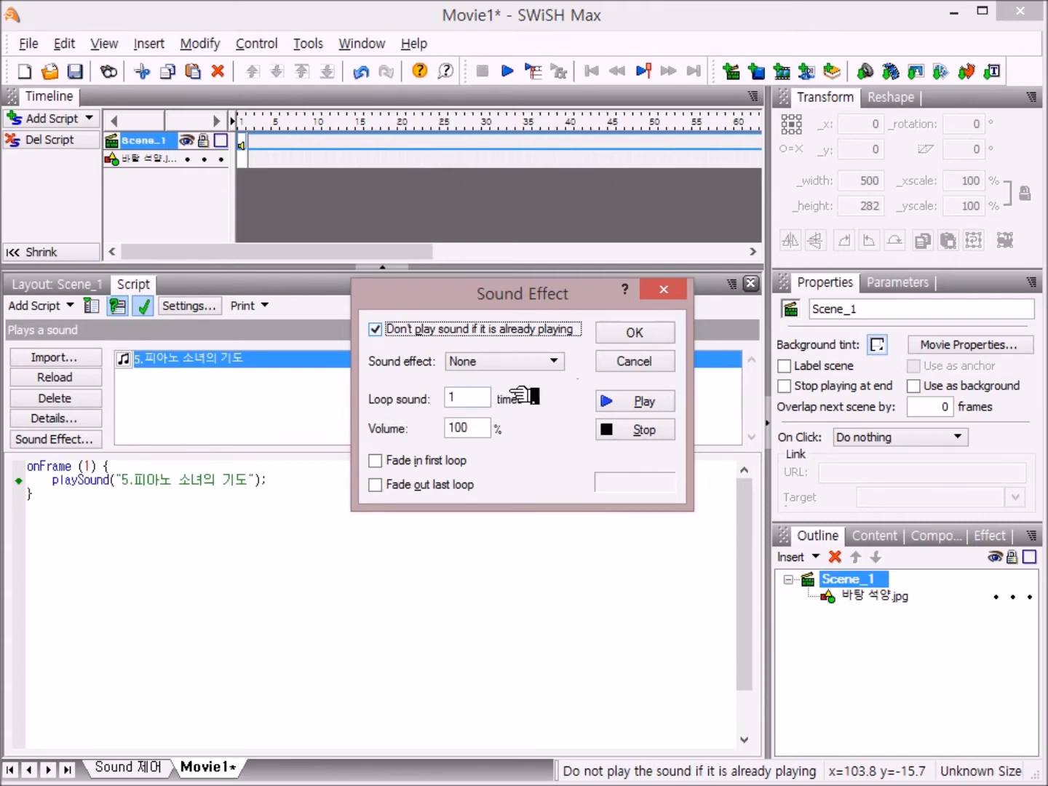
left_click(457, 394)
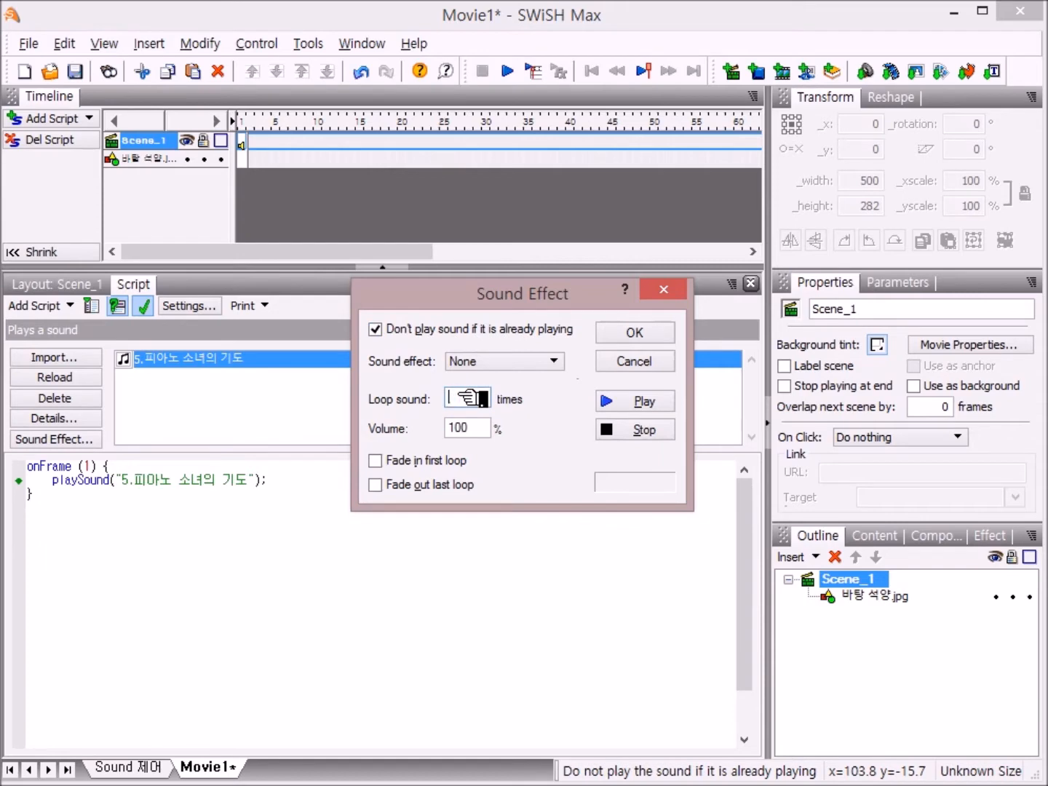
type("3")
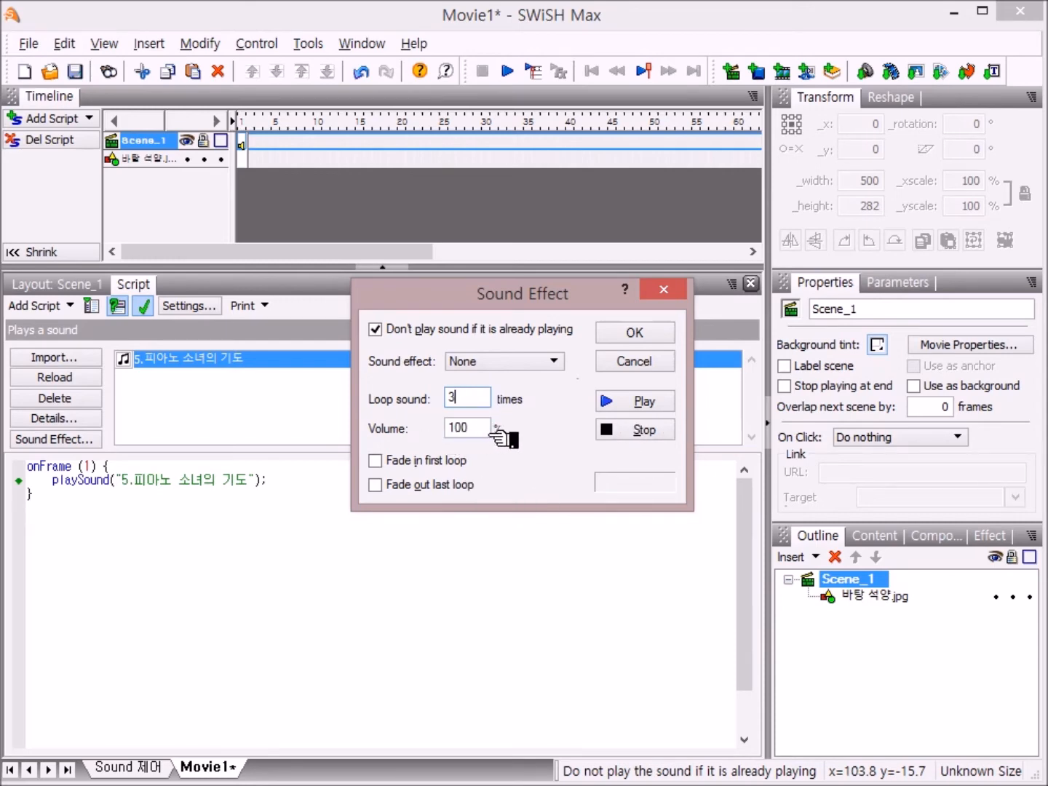
left_click(633, 336)
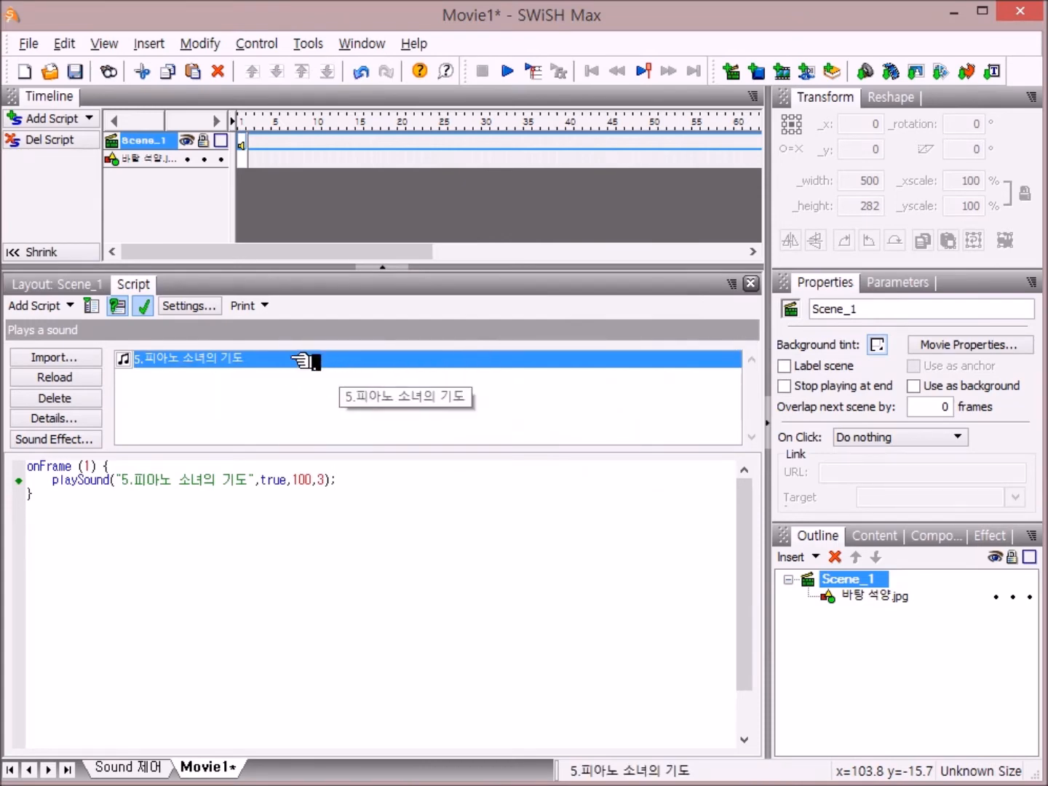
Step: Turn off script error highlighting for the frame 1 script with the imported sound selected
left_click(226, 359)
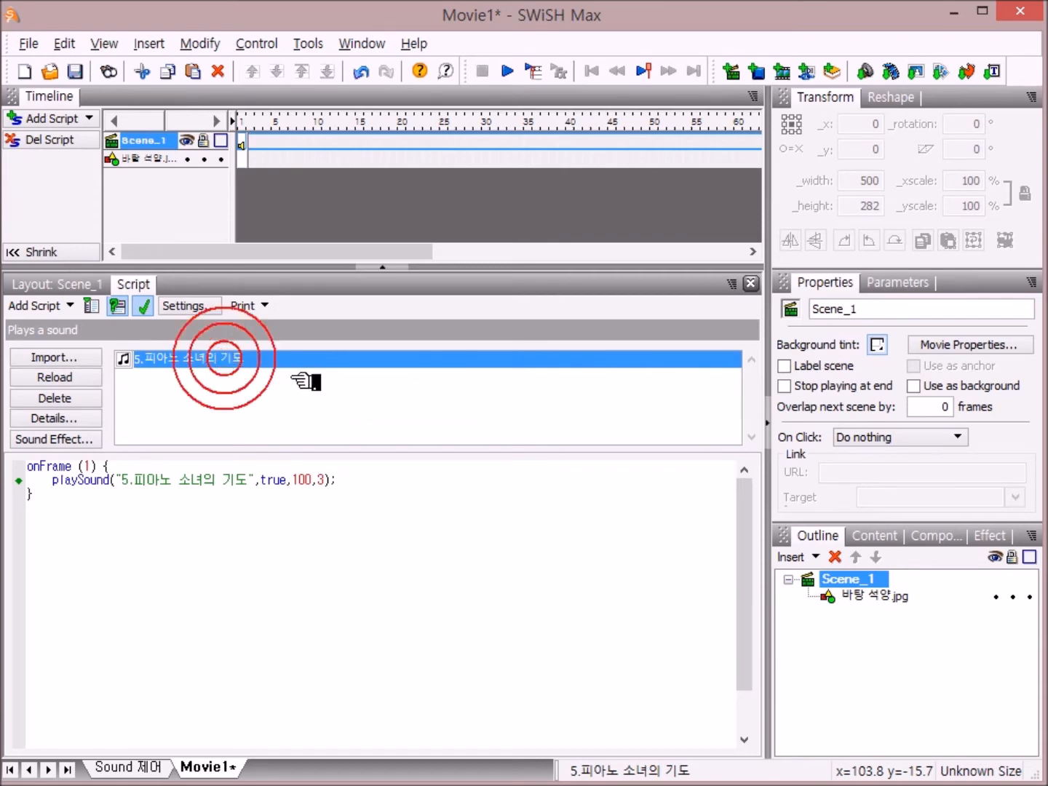
left_click(142, 308)
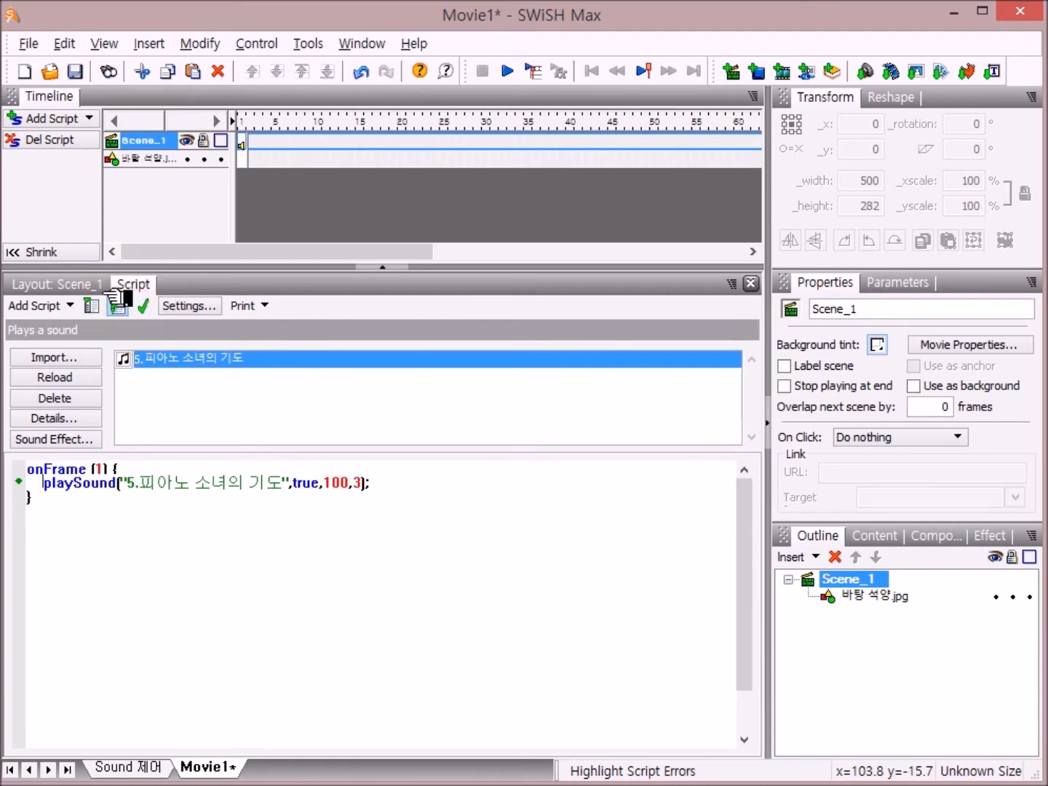
Step: Return to the scene layout and preview the movie to check the sound, stopping playback at the end
left_click(54, 286)
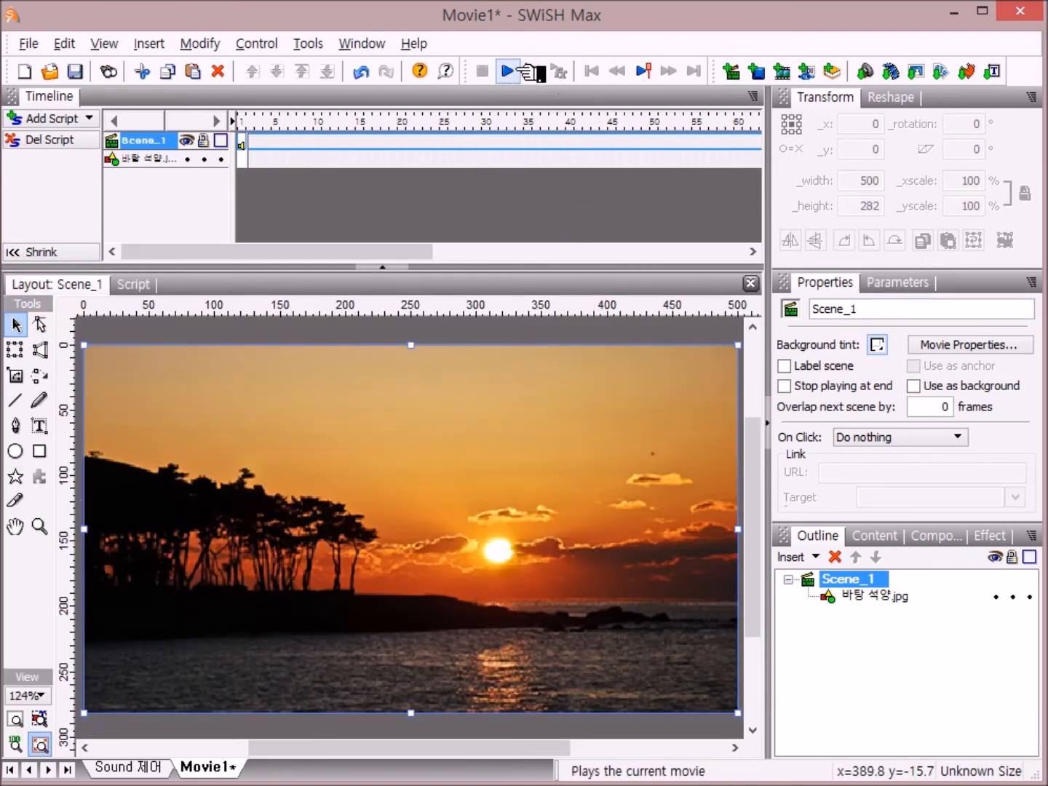
left_click(510, 71)
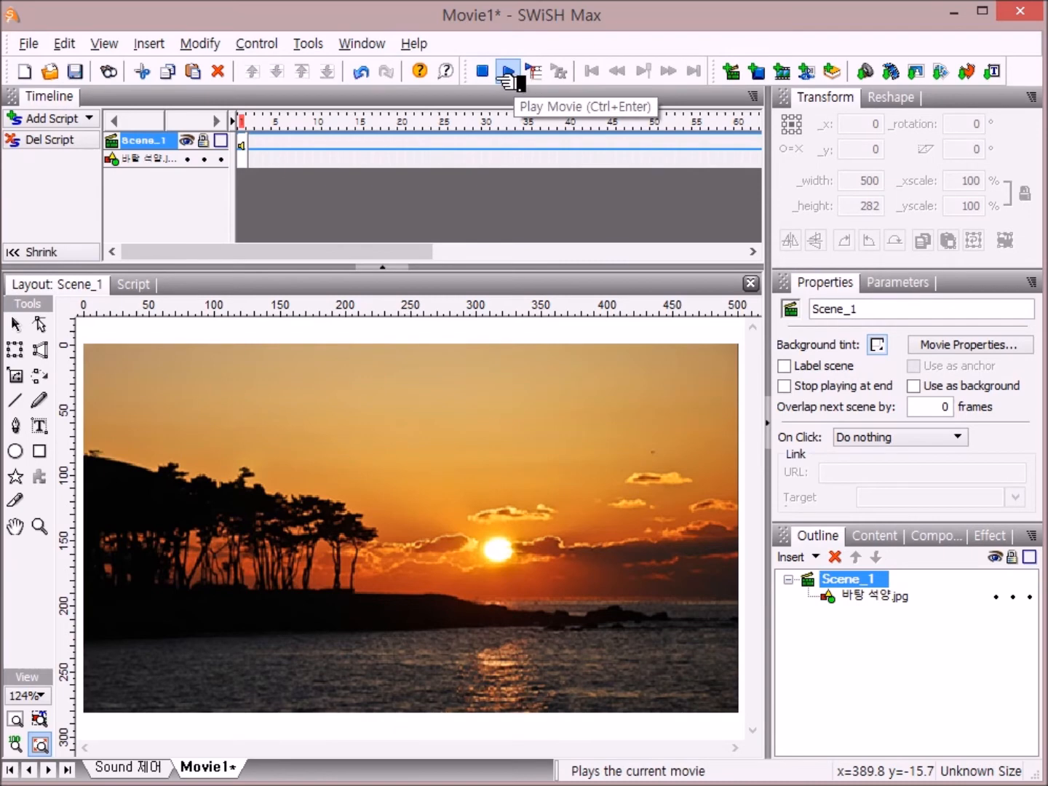
left_click(501, 71)
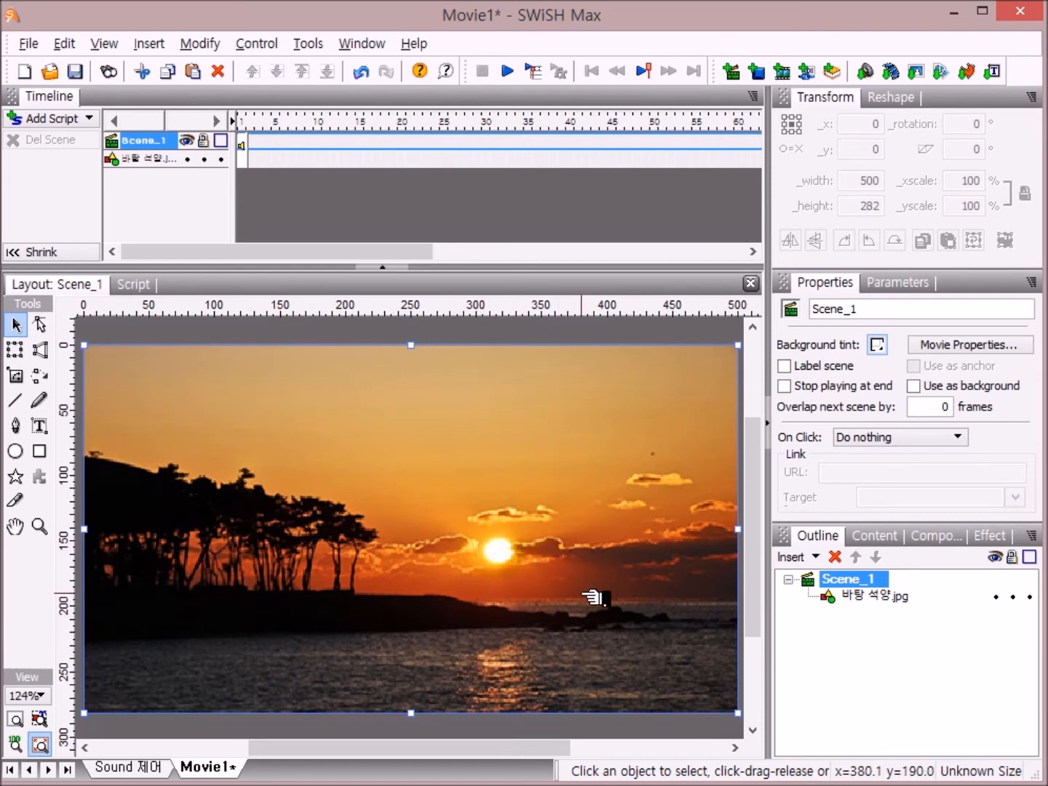
Step: Draw a solid blue rectangle about 53 by 50 over the sea below the trees and paste a copy of it
left_click(40, 452)
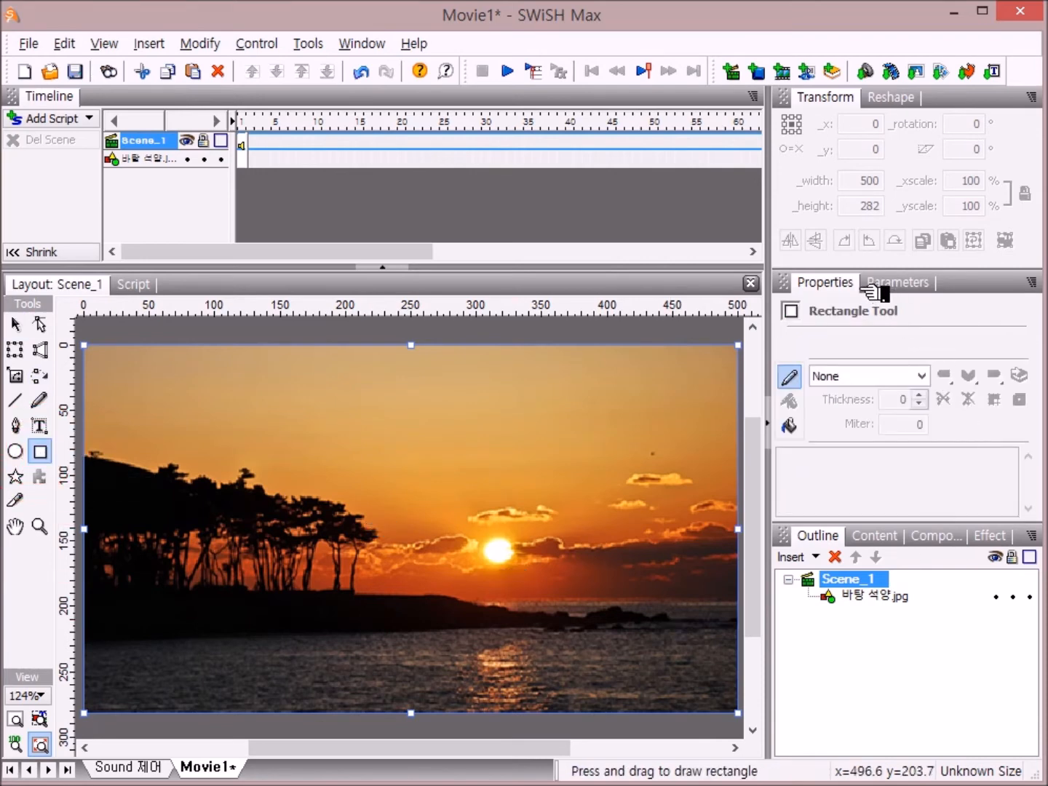
left_click(789, 426)
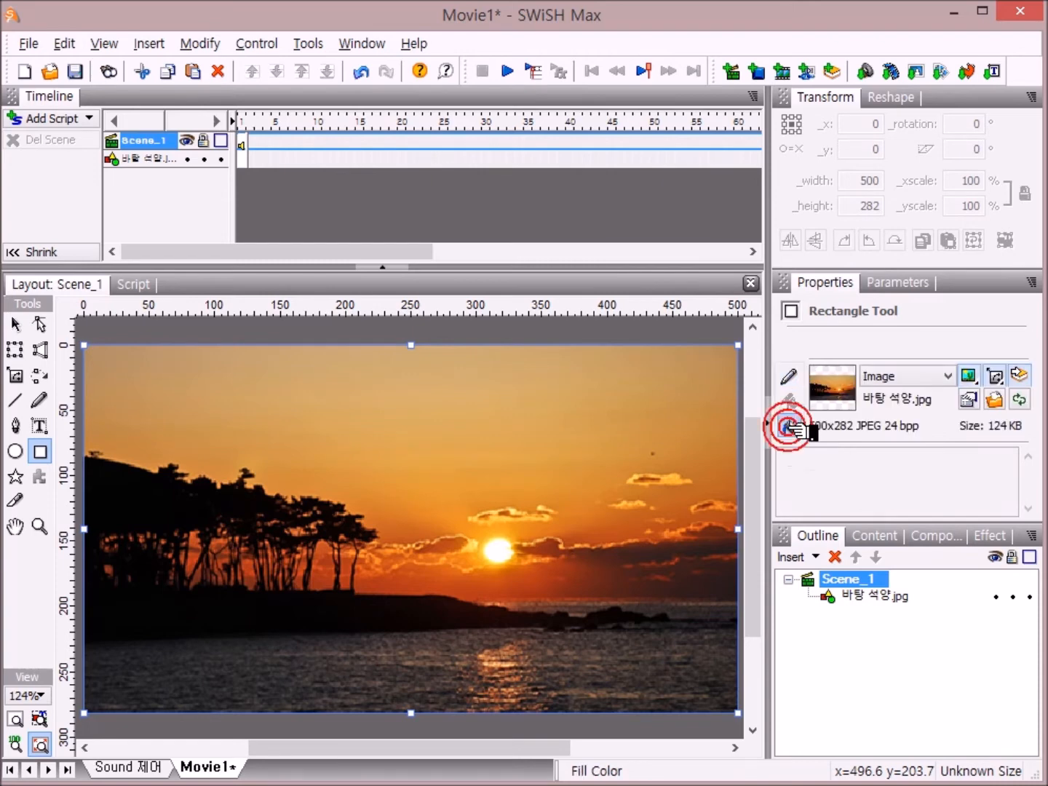
left_click(948, 375)
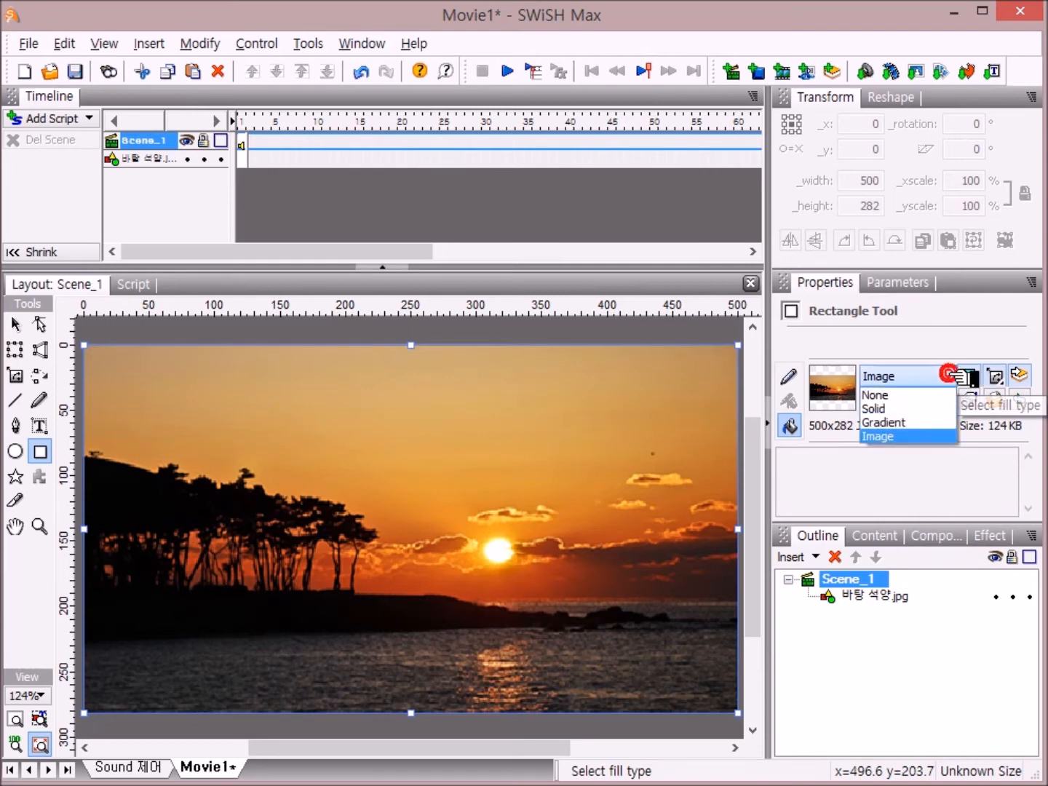
left_click(940, 409)
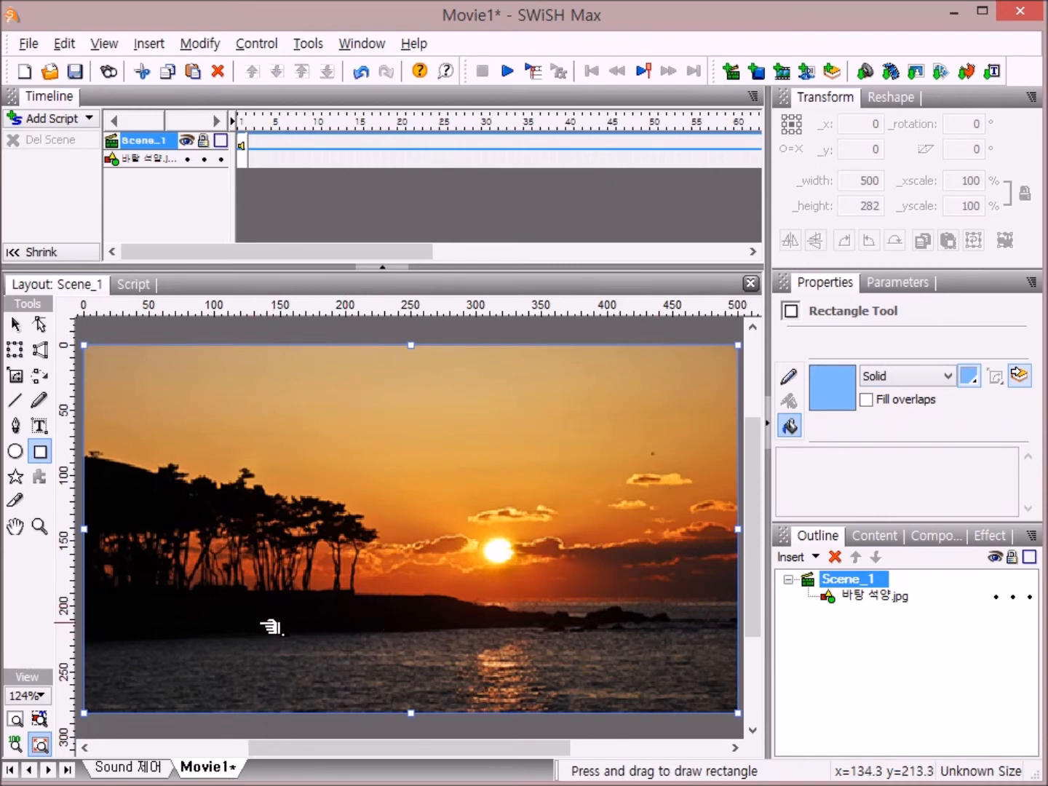
left_click_drag(259, 620, 327, 685)
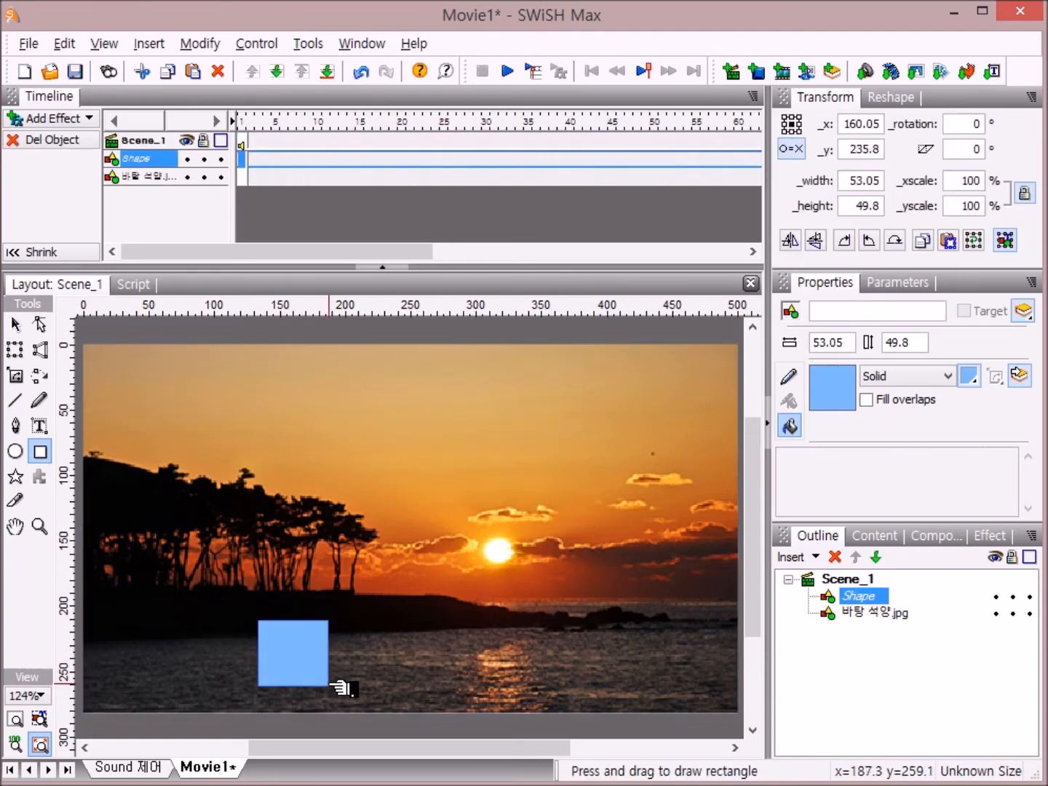
key("ctrl+v")
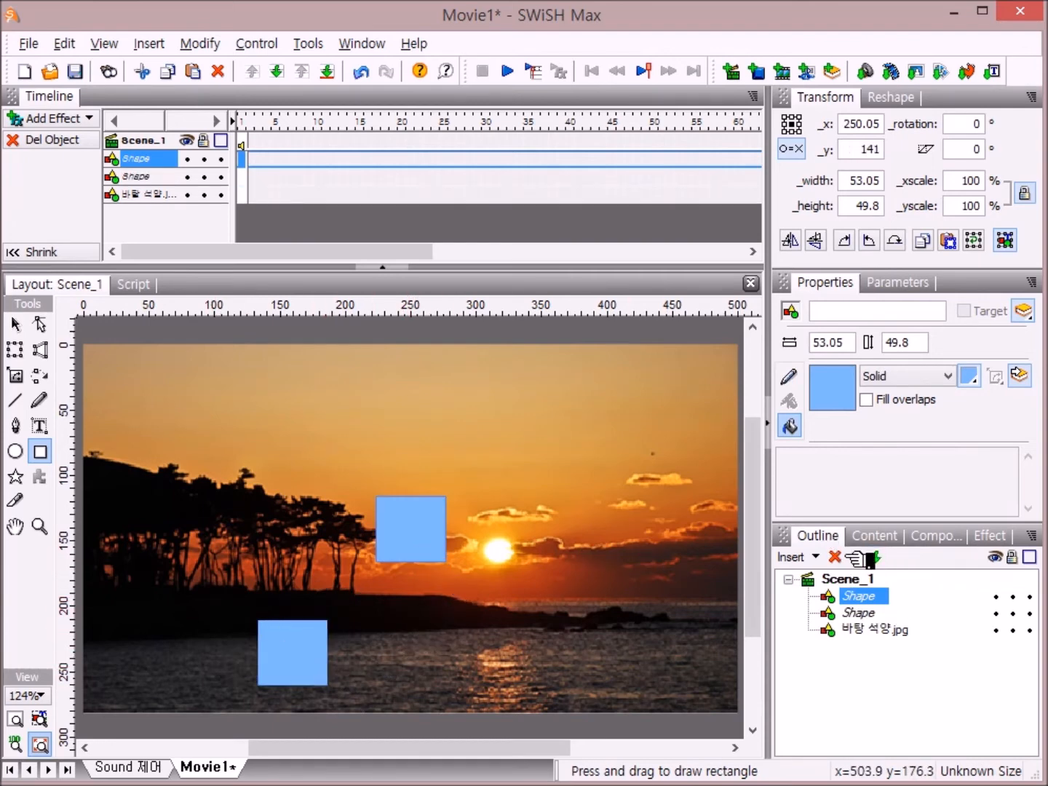
Step: Align the tops of both rectangles to the stage, then move the pair down onto the sea, the left one at about x 199, y 242
left_click(870, 613, "ctrl")
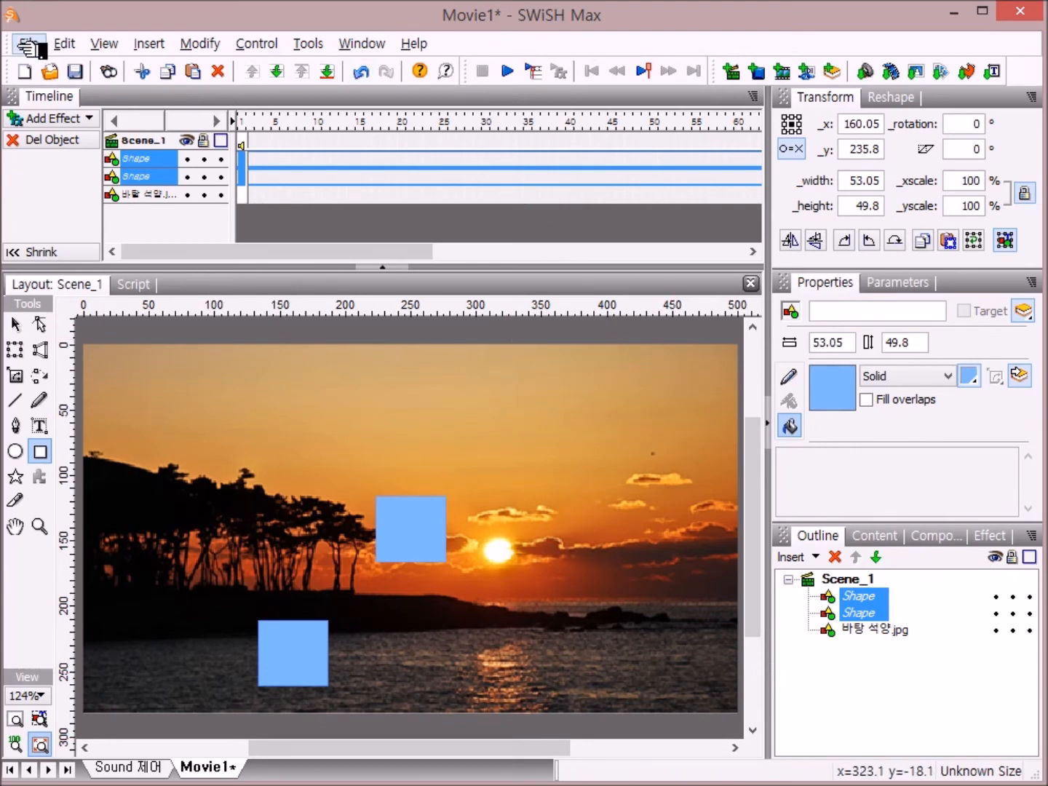
left_click(364, 44)
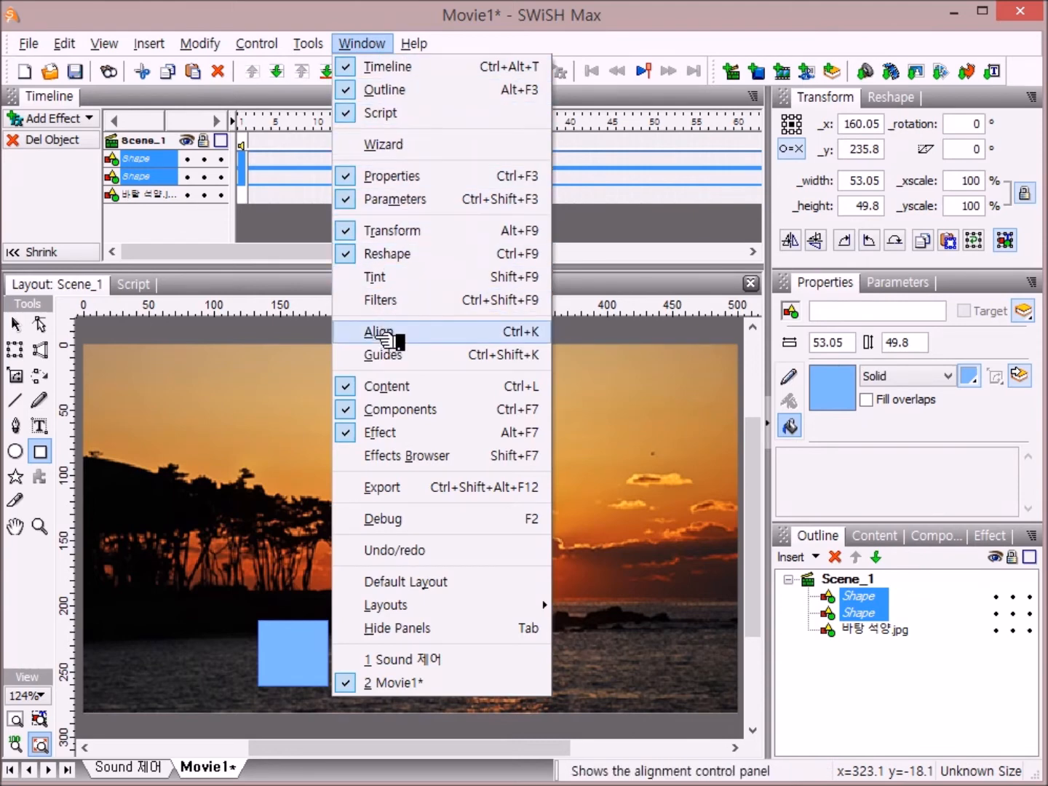
left_click(417, 332)
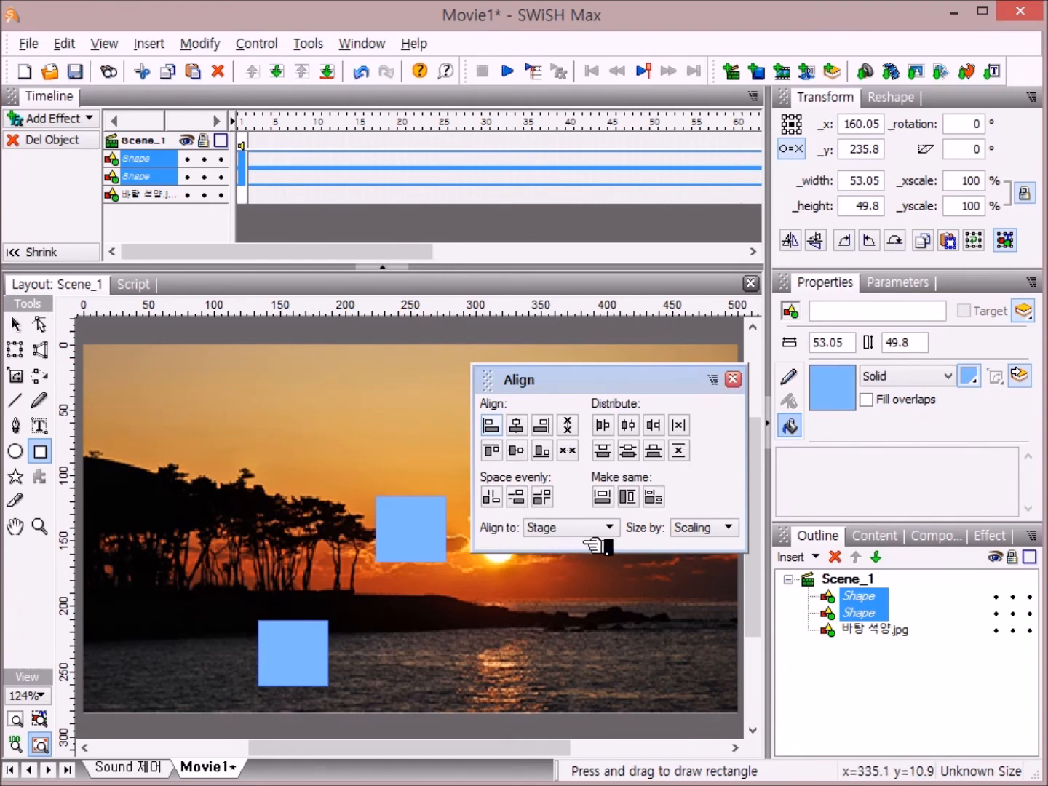
left_click(492, 449)
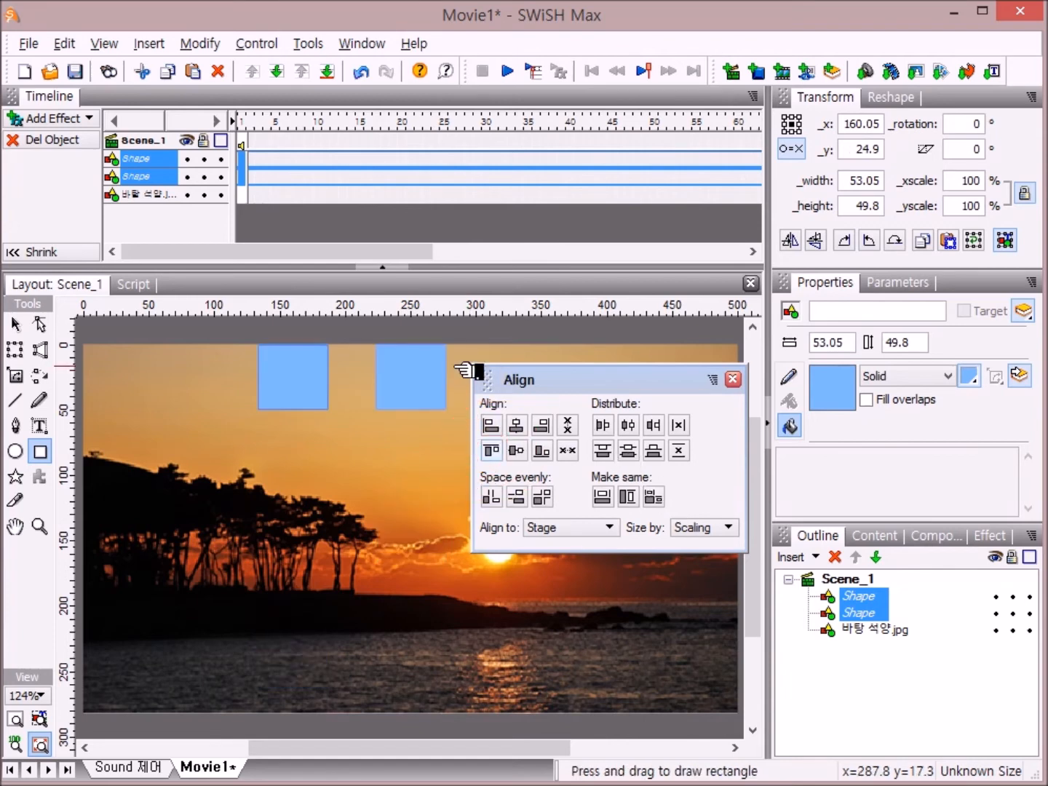
left_click(734, 379)
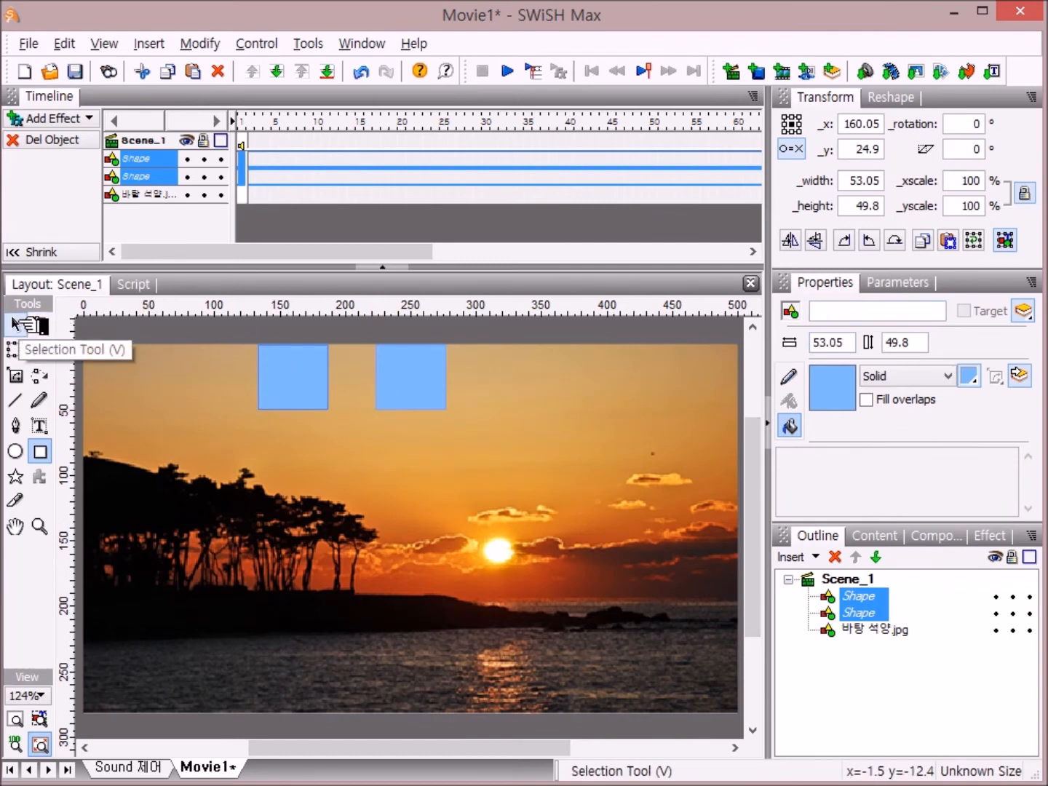
left_click(16, 322)
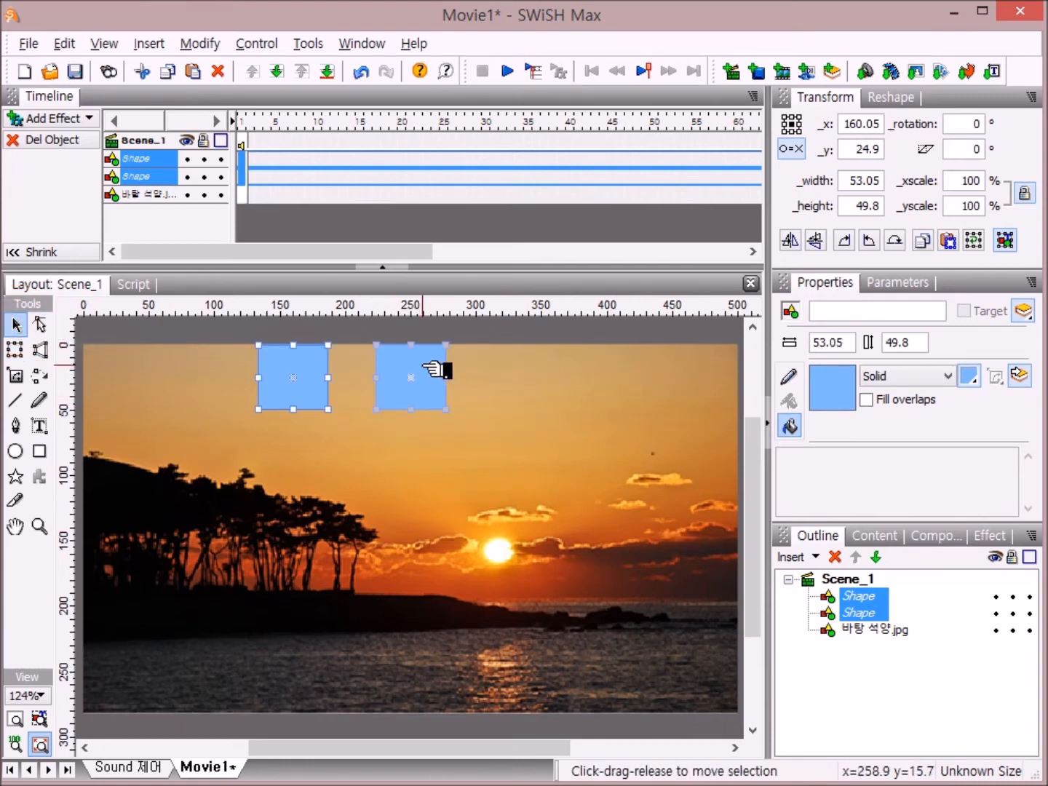
left_click_drag(430, 379, 484, 652)
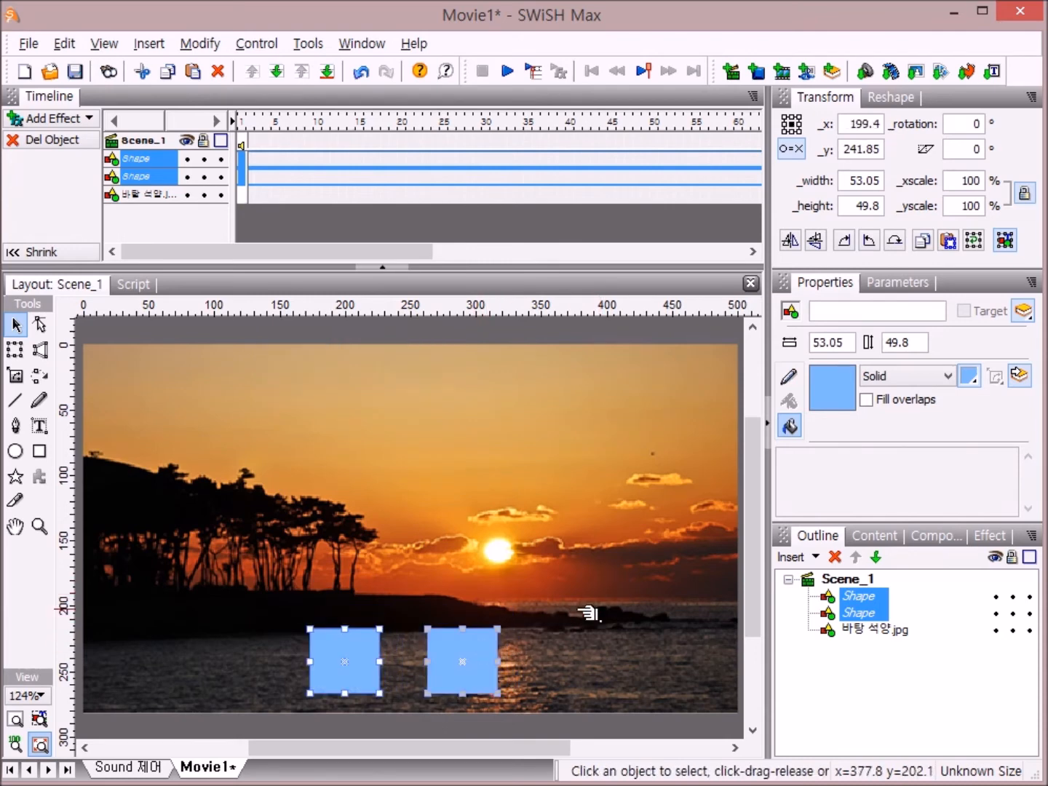
Step: Distort the right rectangle into a right-pointing play triangle by bringing its two right corners together at mid-height
left_click(869, 596)
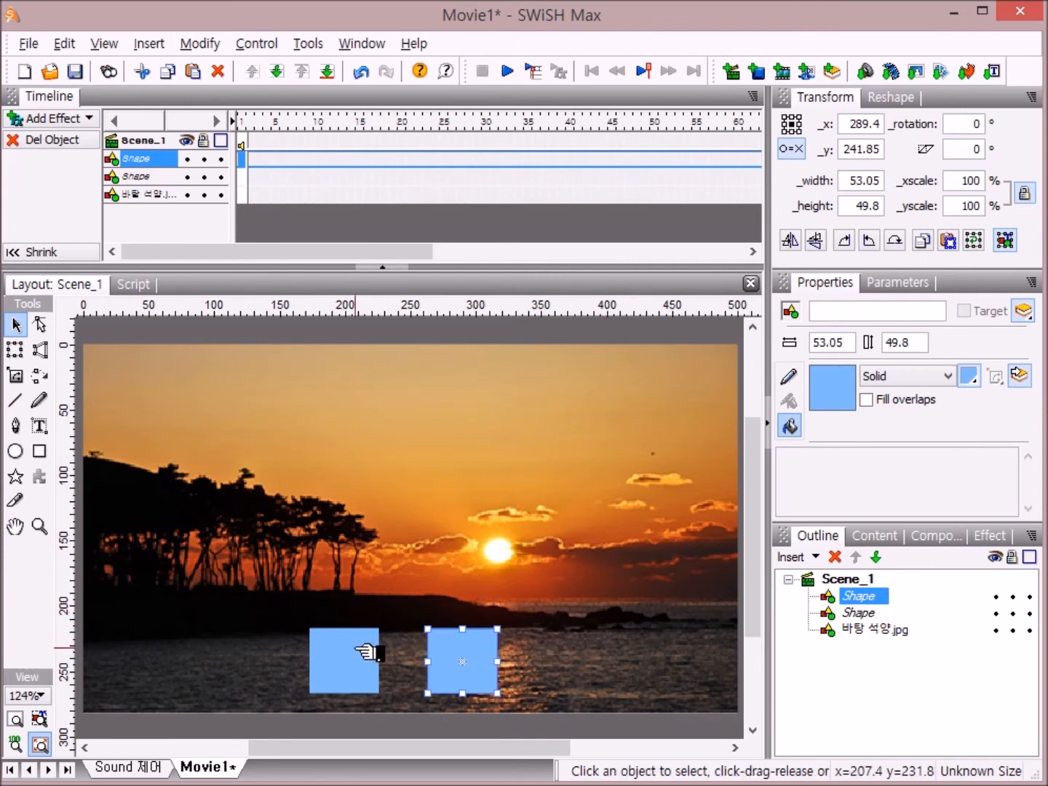
left_click(862, 613)
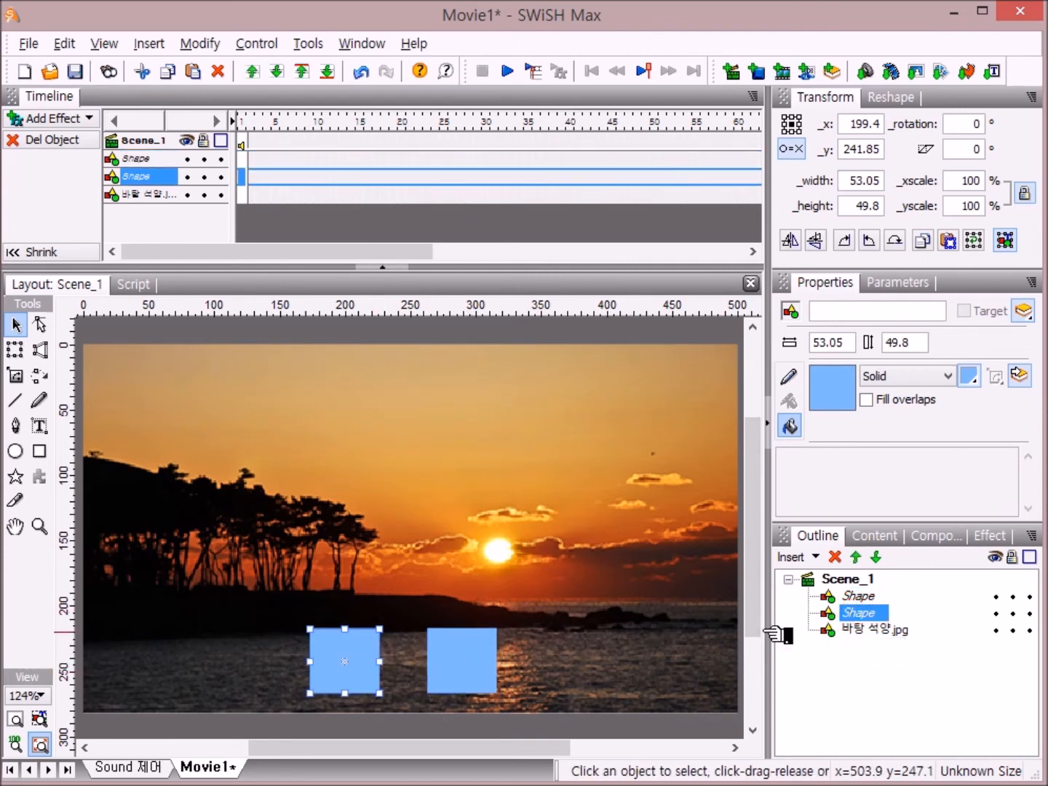
left_click(484, 663)
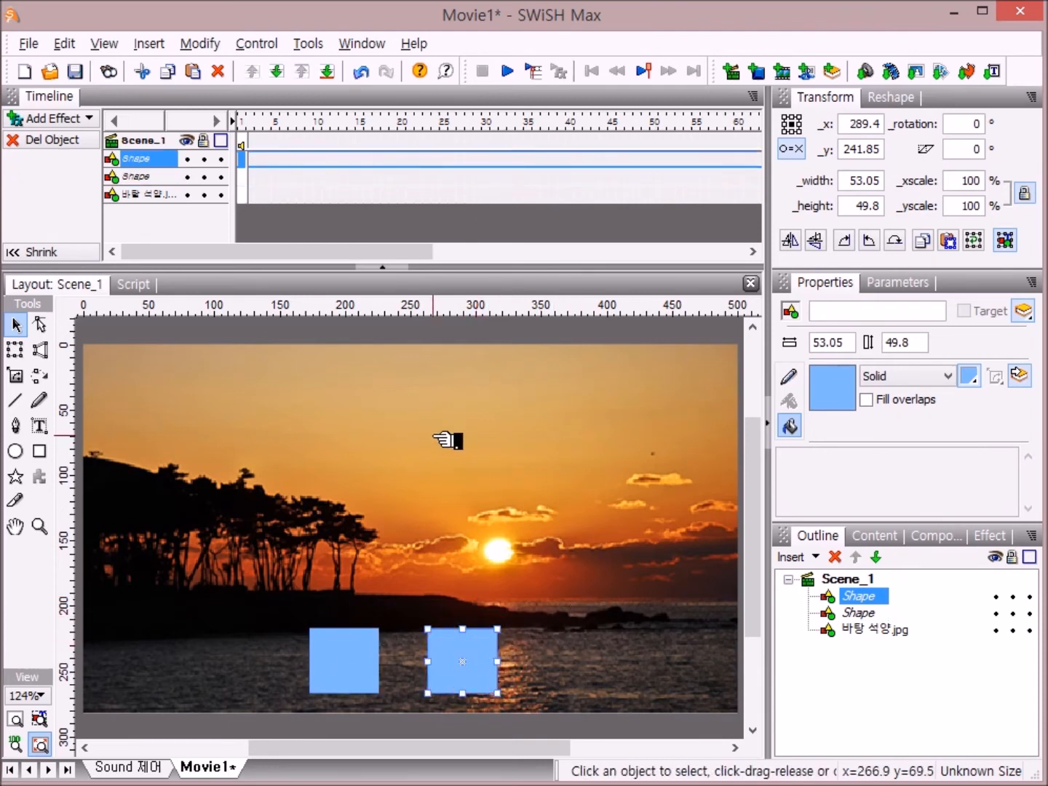
left_click(45, 351)
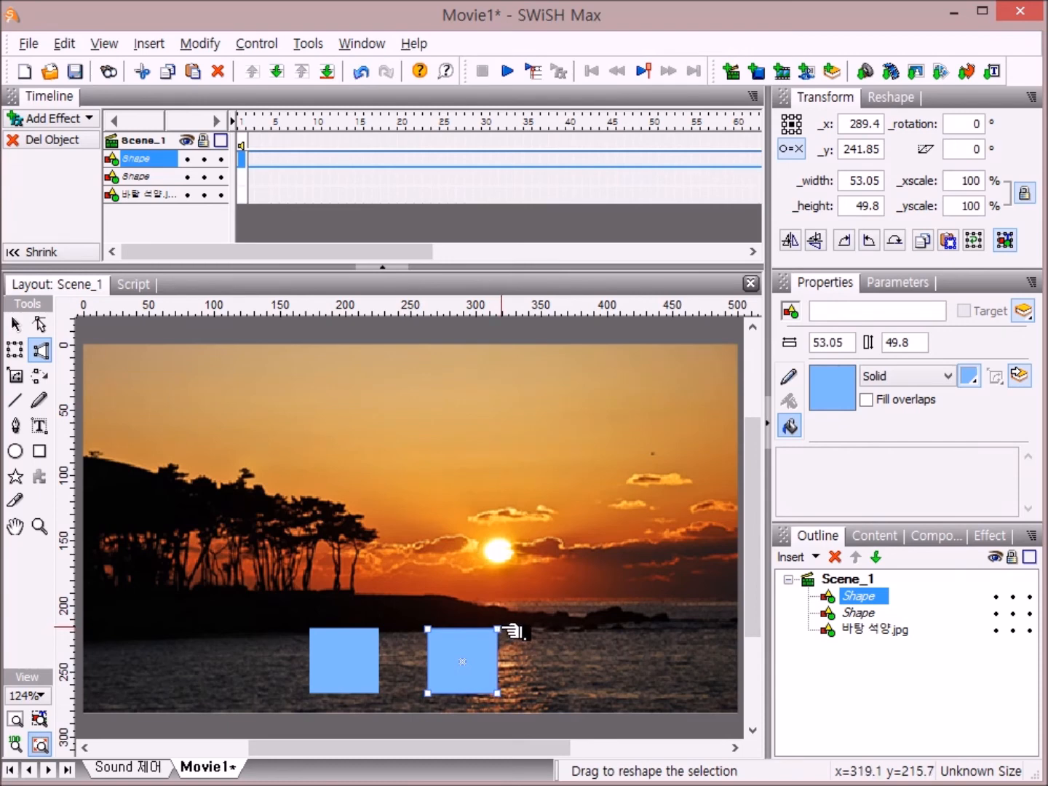
left_click_drag(498, 629, 498, 660)
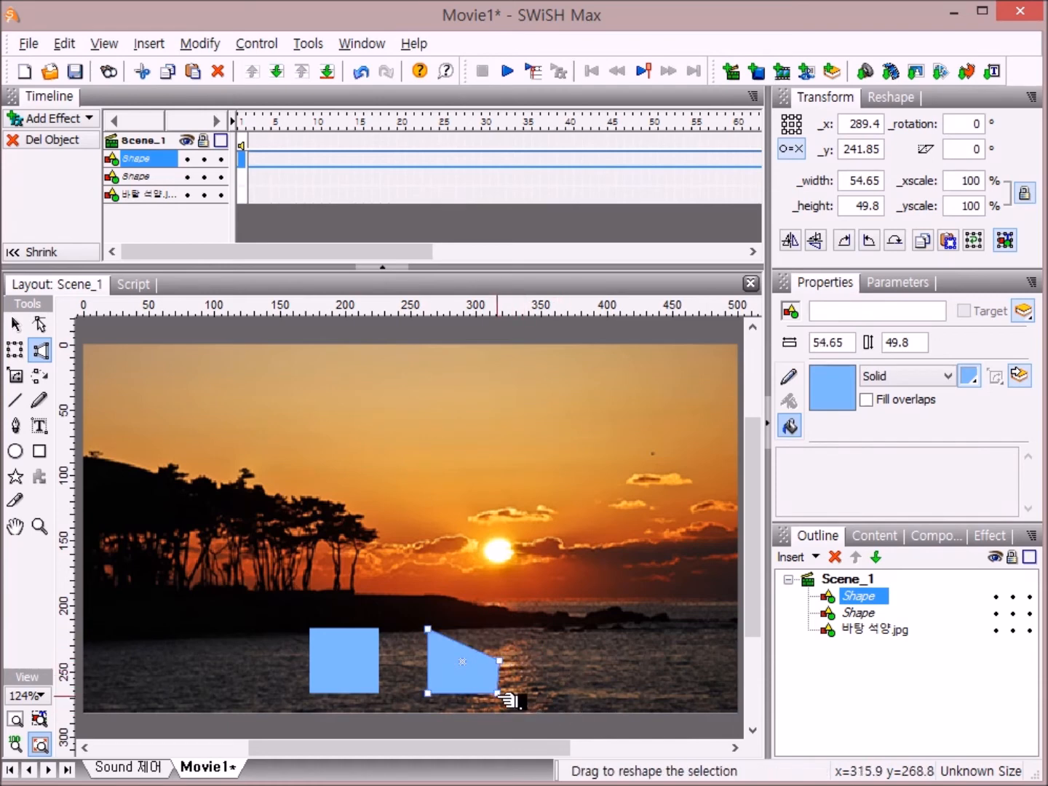
left_click_drag(498, 696, 502, 663)
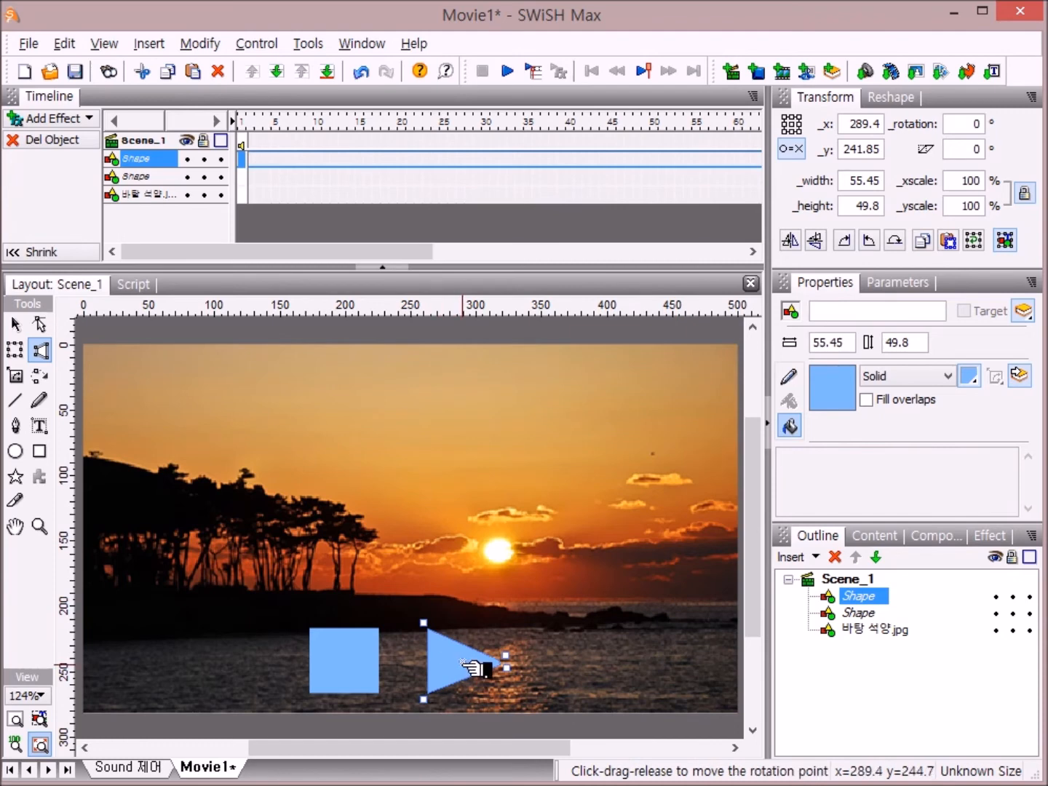
Step: Rename the triangle shape as play, accepting the reserved-word name
left_click(342, 654)
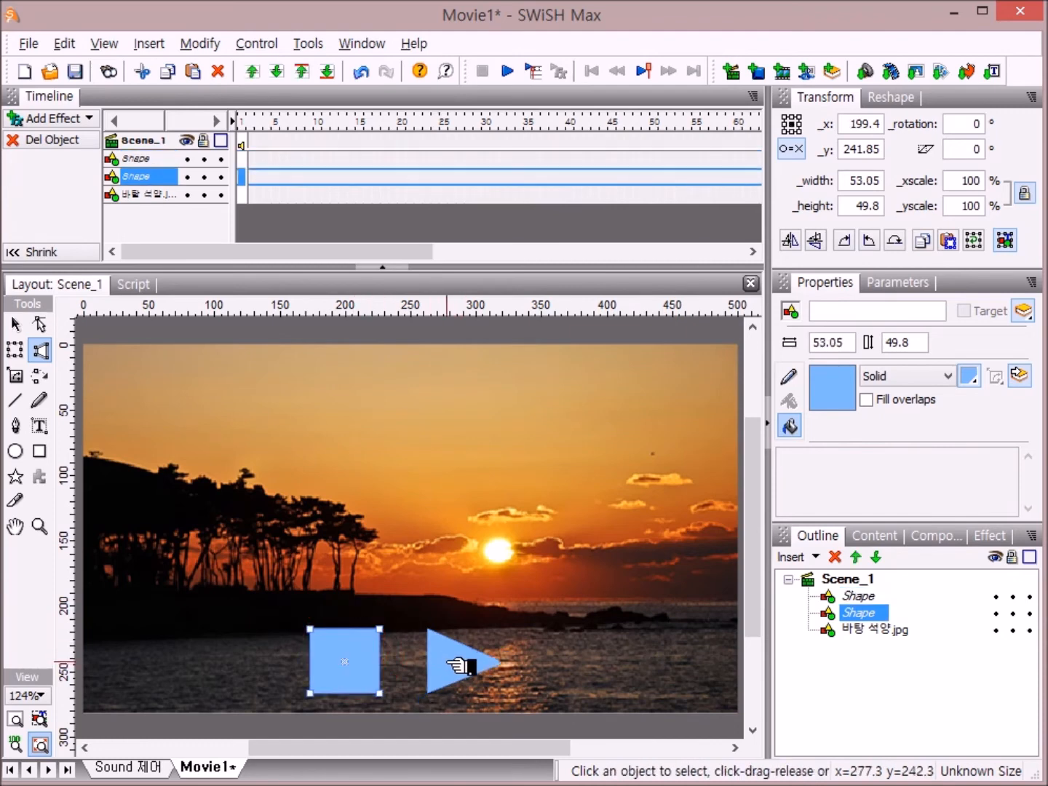
left_click(449, 664)
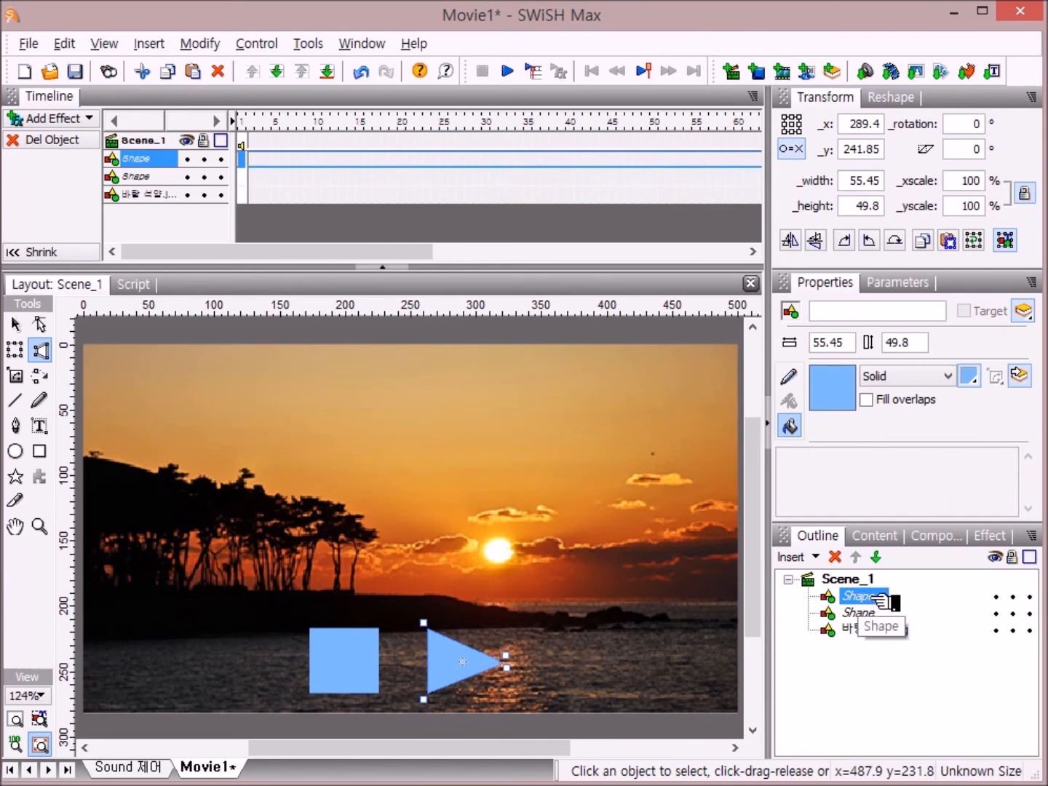
left_click(870, 598)
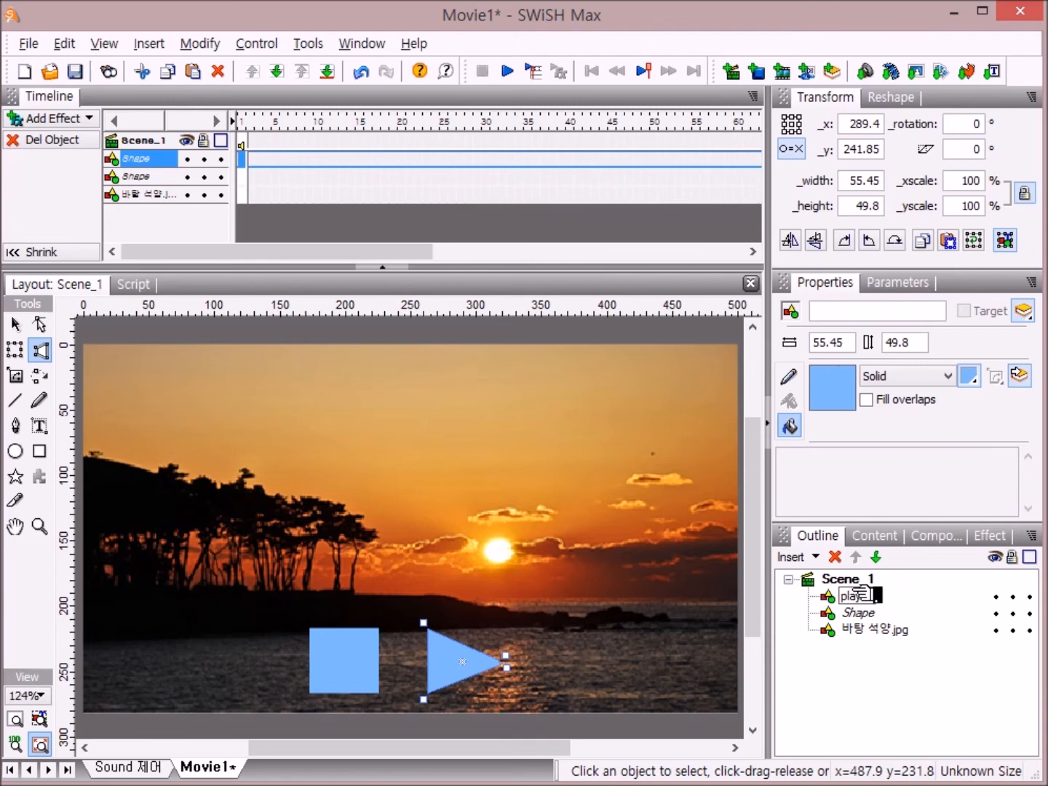
key("Return")
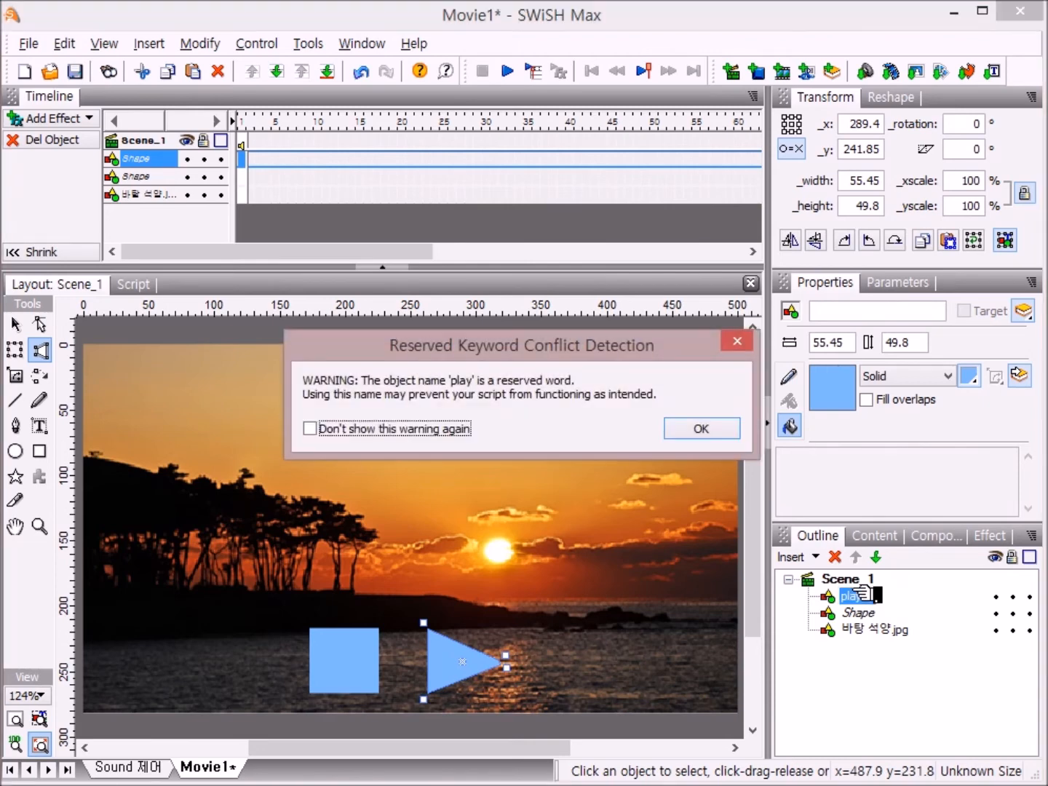
left_click(730, 429)
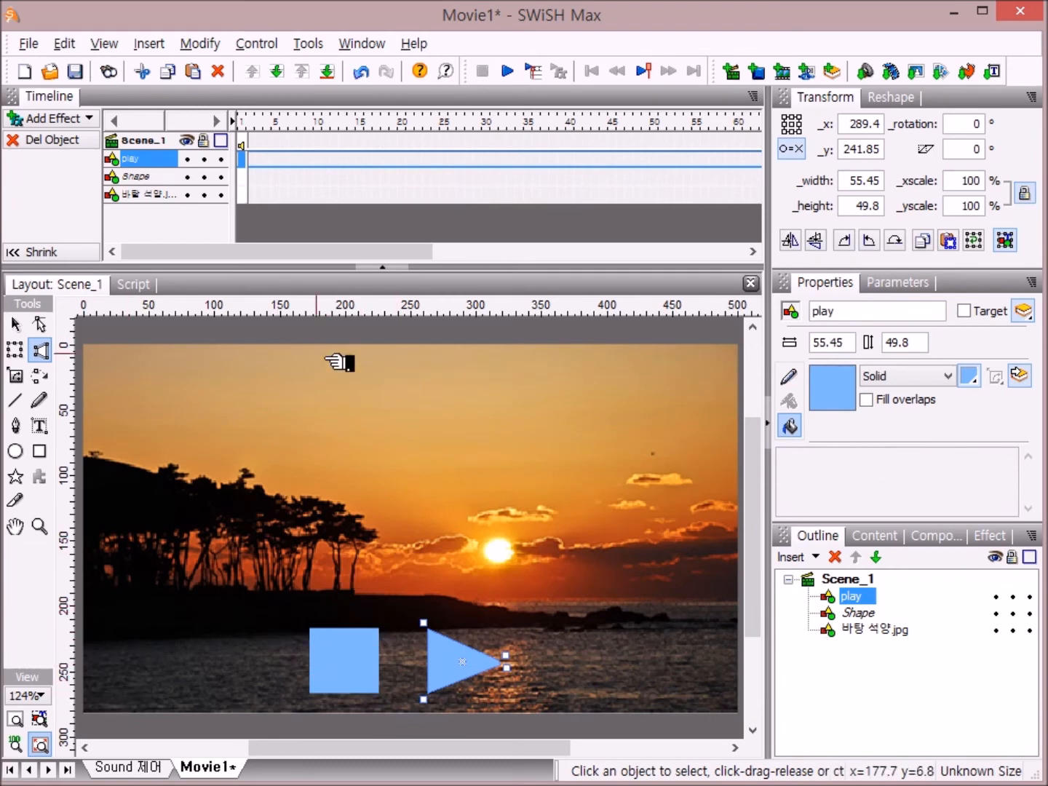
Step: Rename the rectangle shape as stop, accepting the reserved-word name
left_click(346, 663)
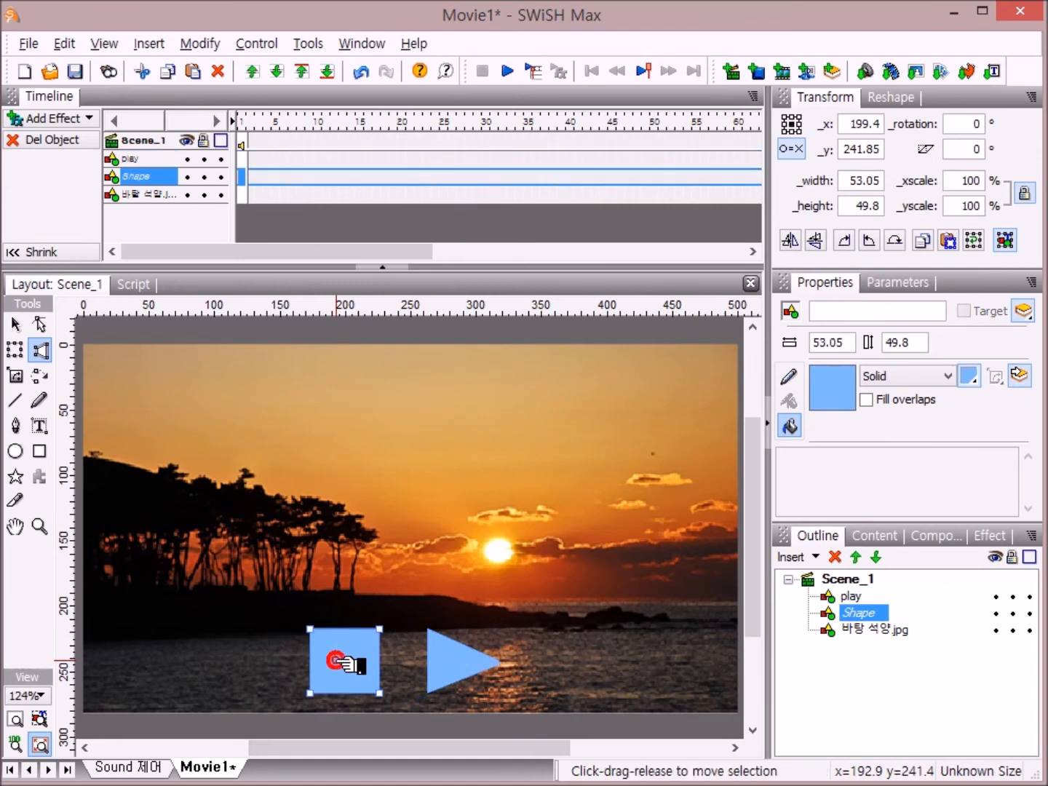
left_click(872, 613)
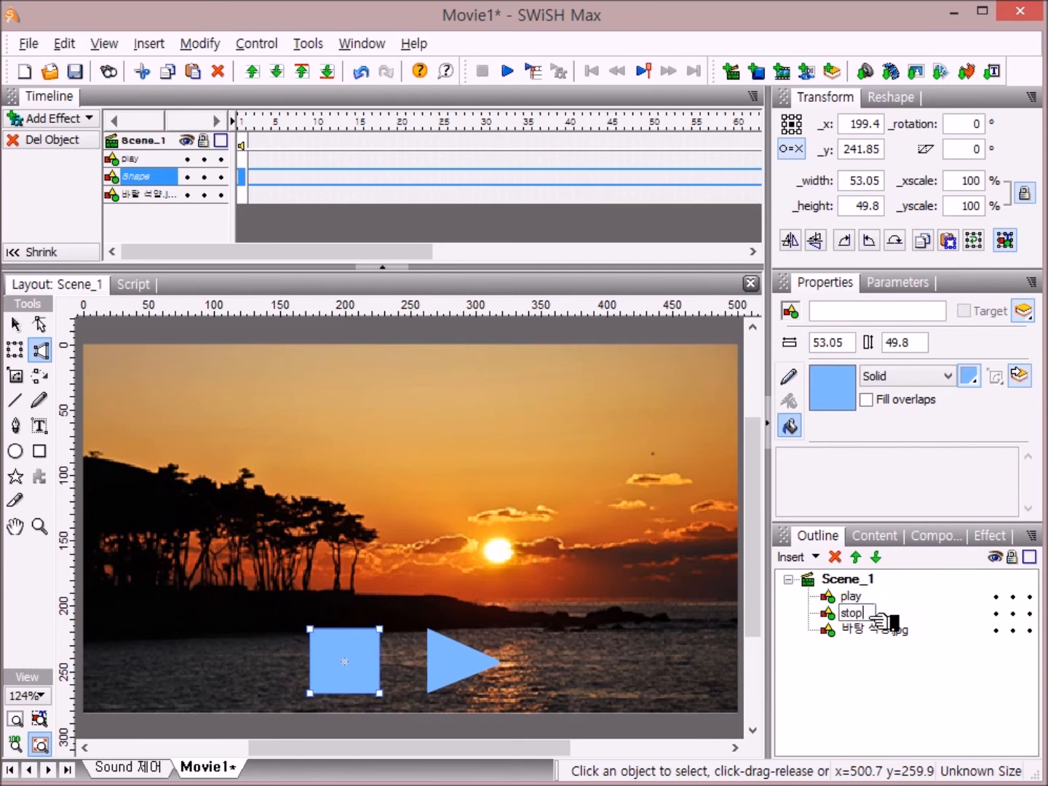
key("Return")
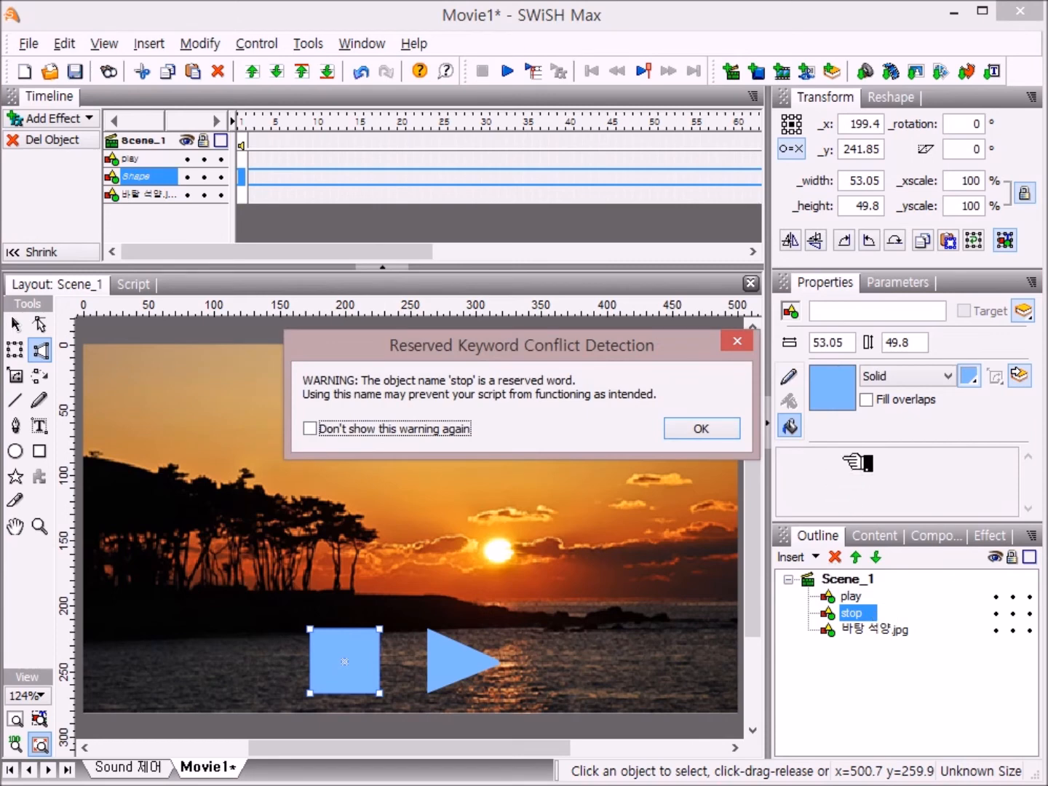
left_click(710, 429)
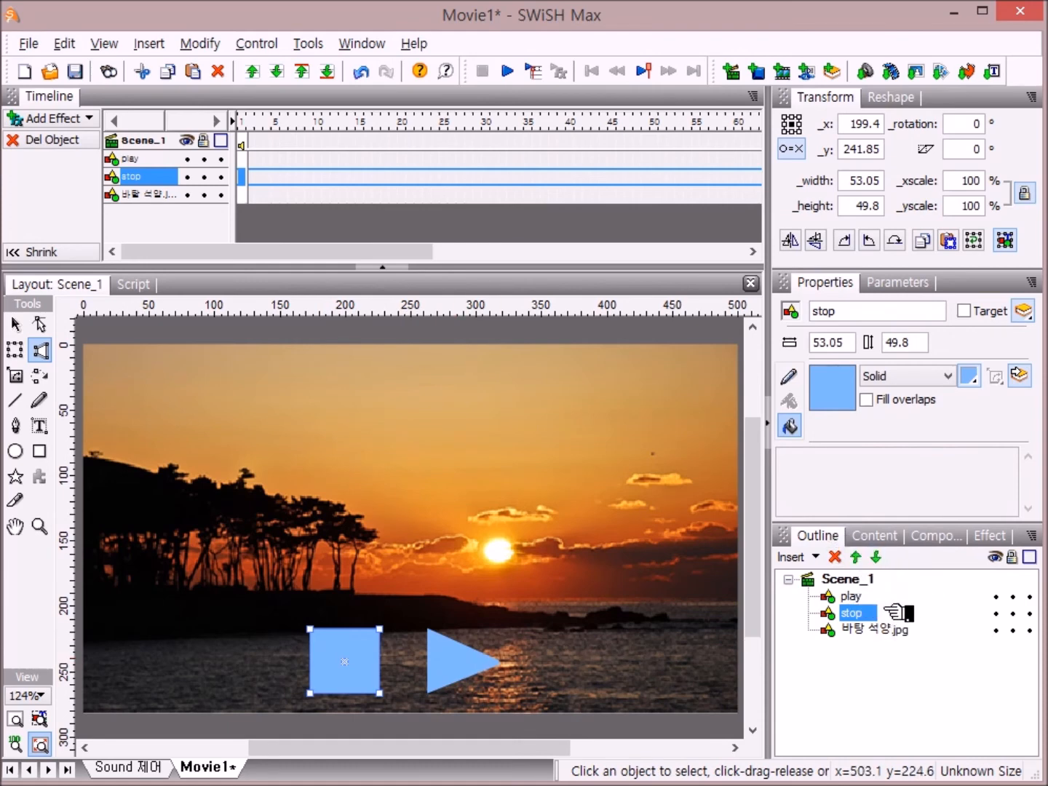
Step: Add an on (press) button event to the script of the play triangle
left_click(441, 658)
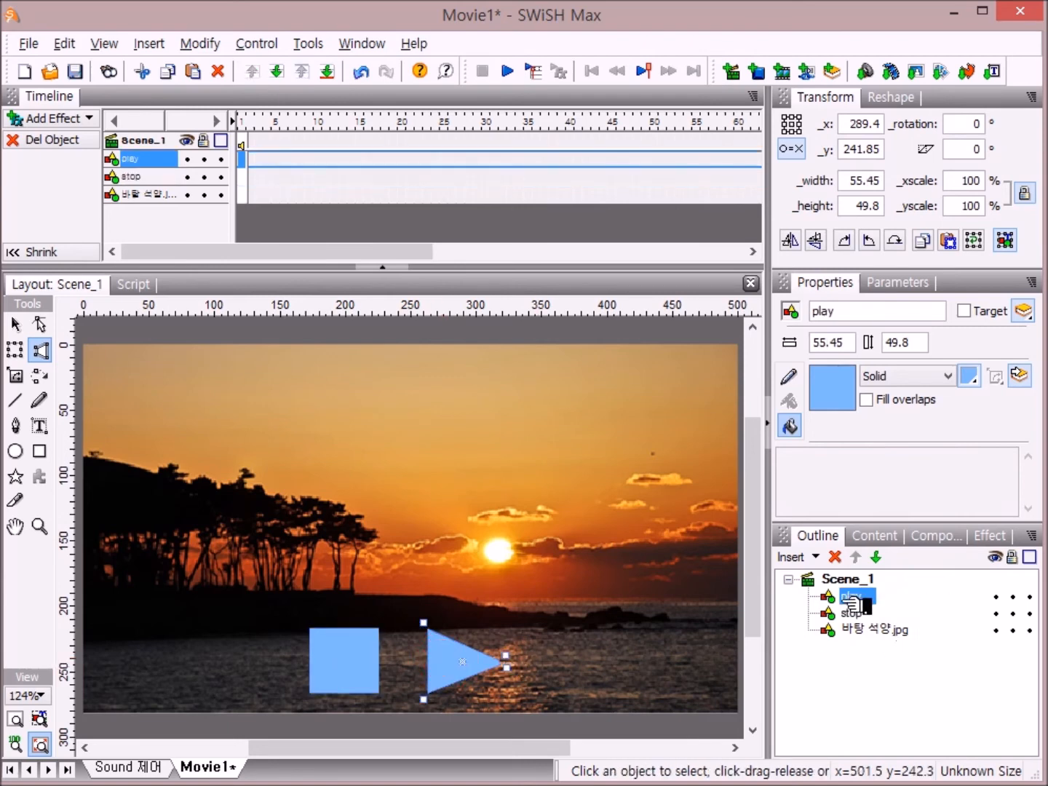
left_click(328, 653)
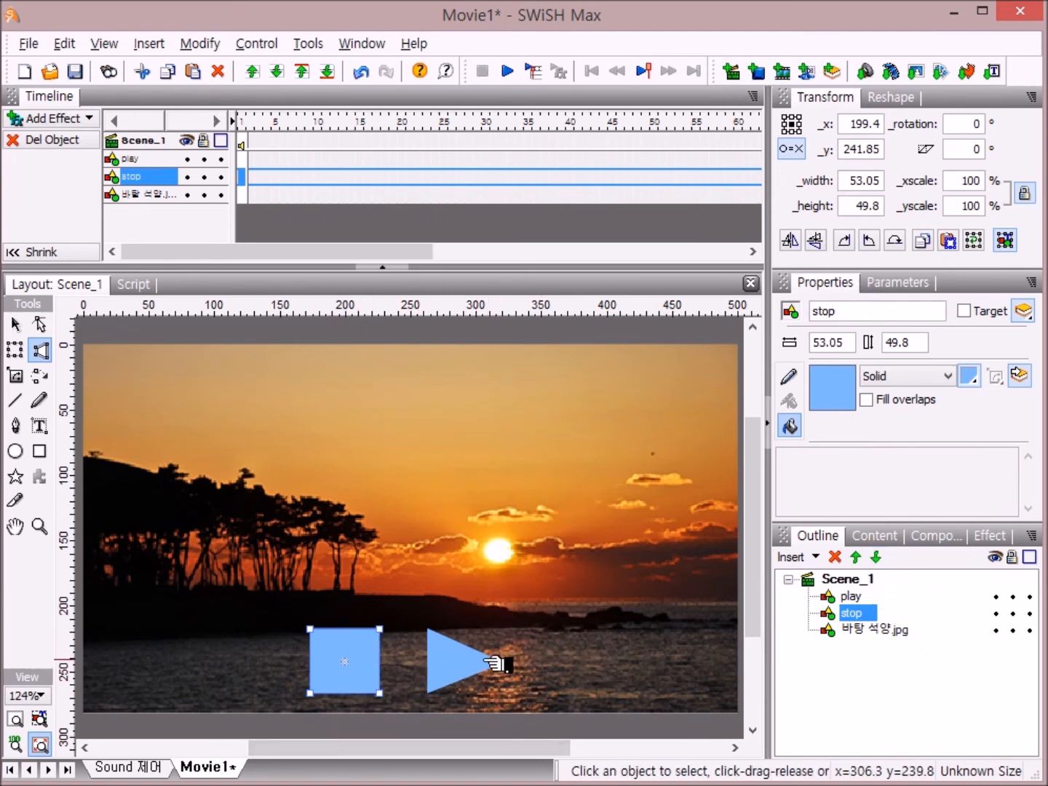
left_click(458, 653)
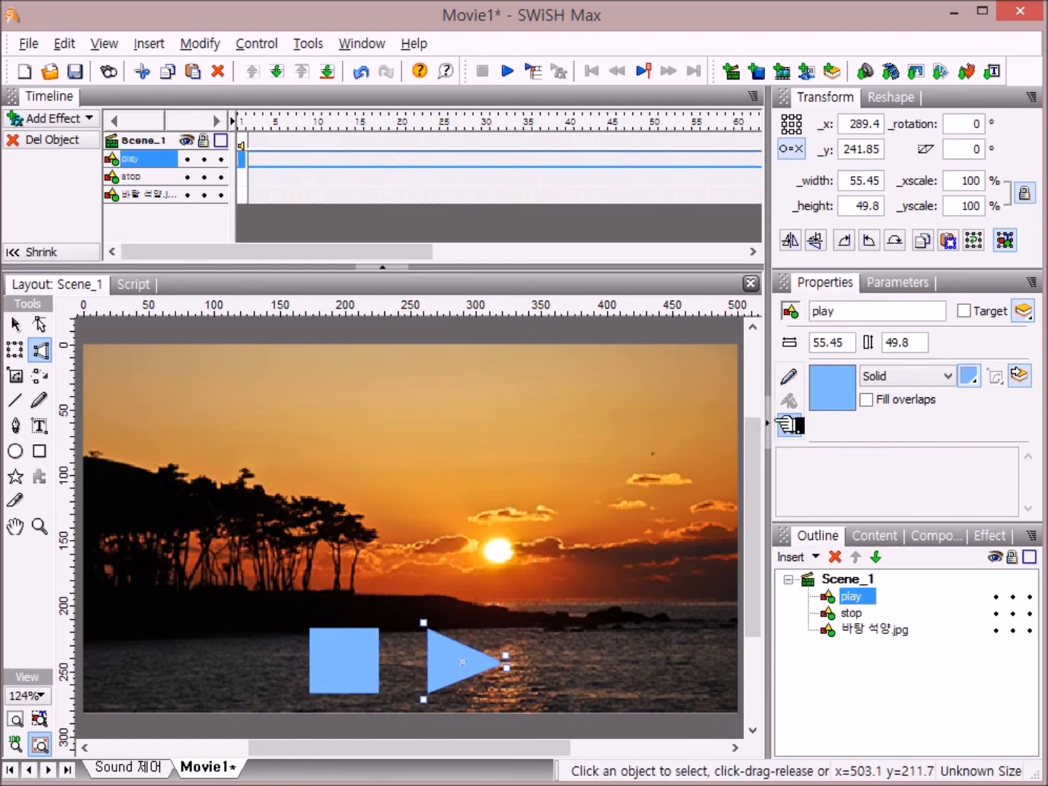
left_click(145, 284)
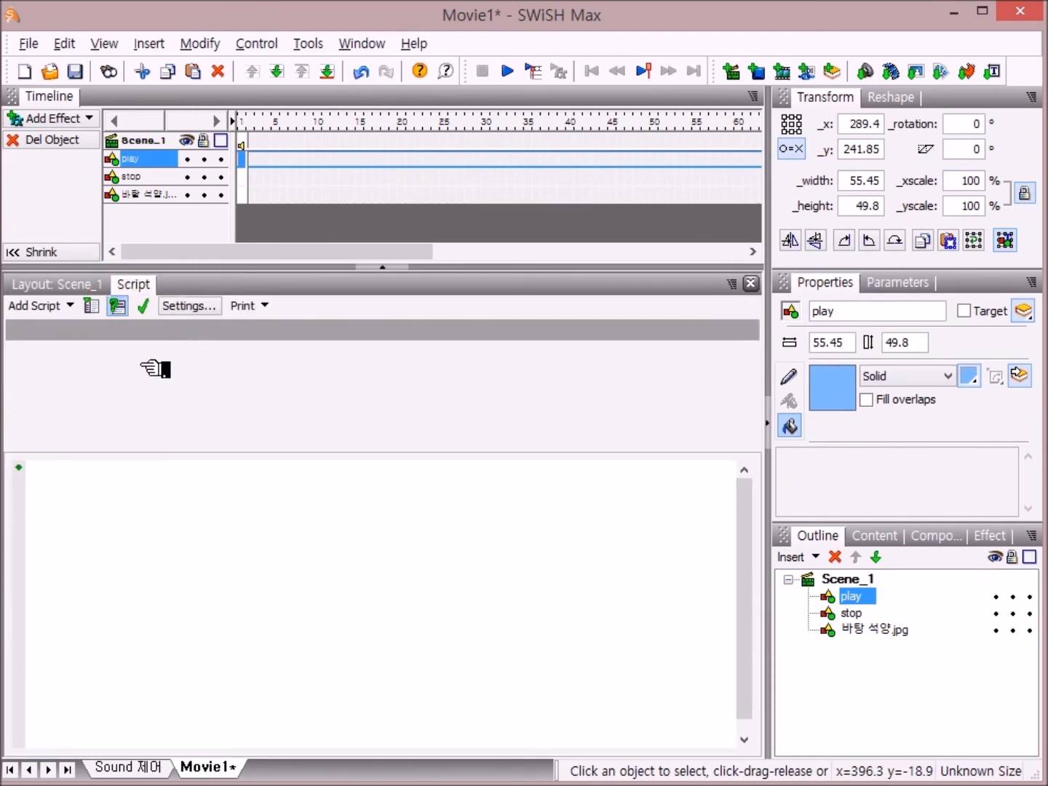
left_click(73, 305)
left_click(73, 332)
mouse_move(292, 356)
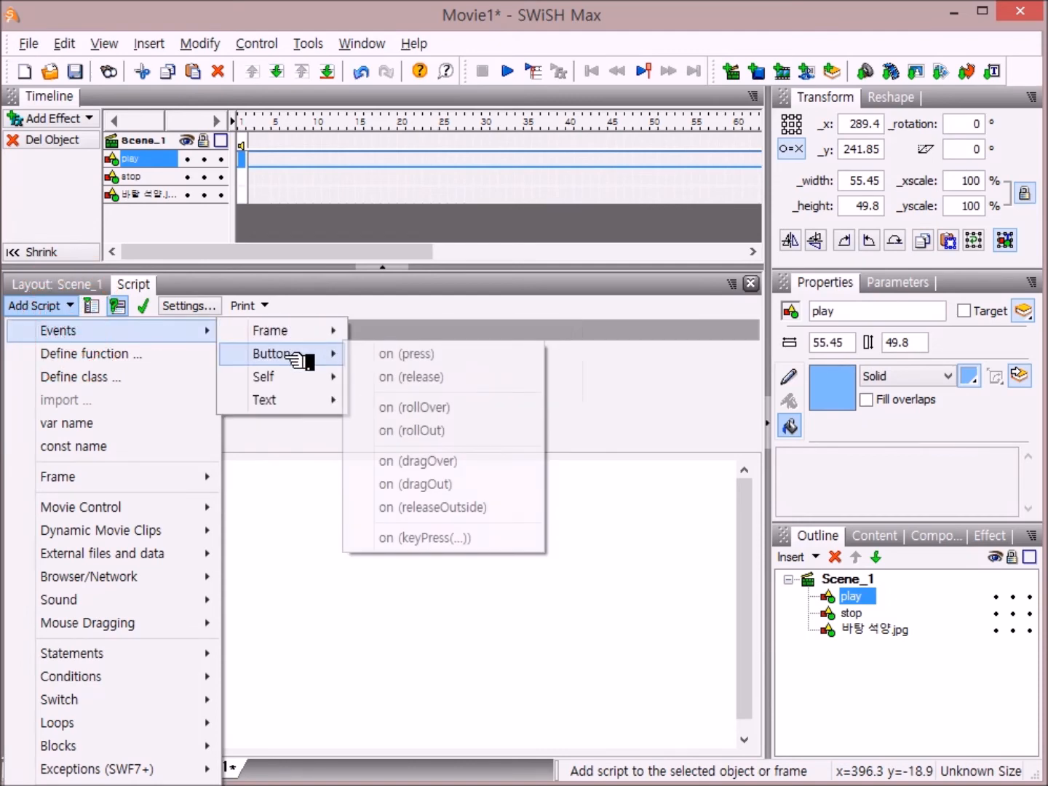
left_click(291, 355)
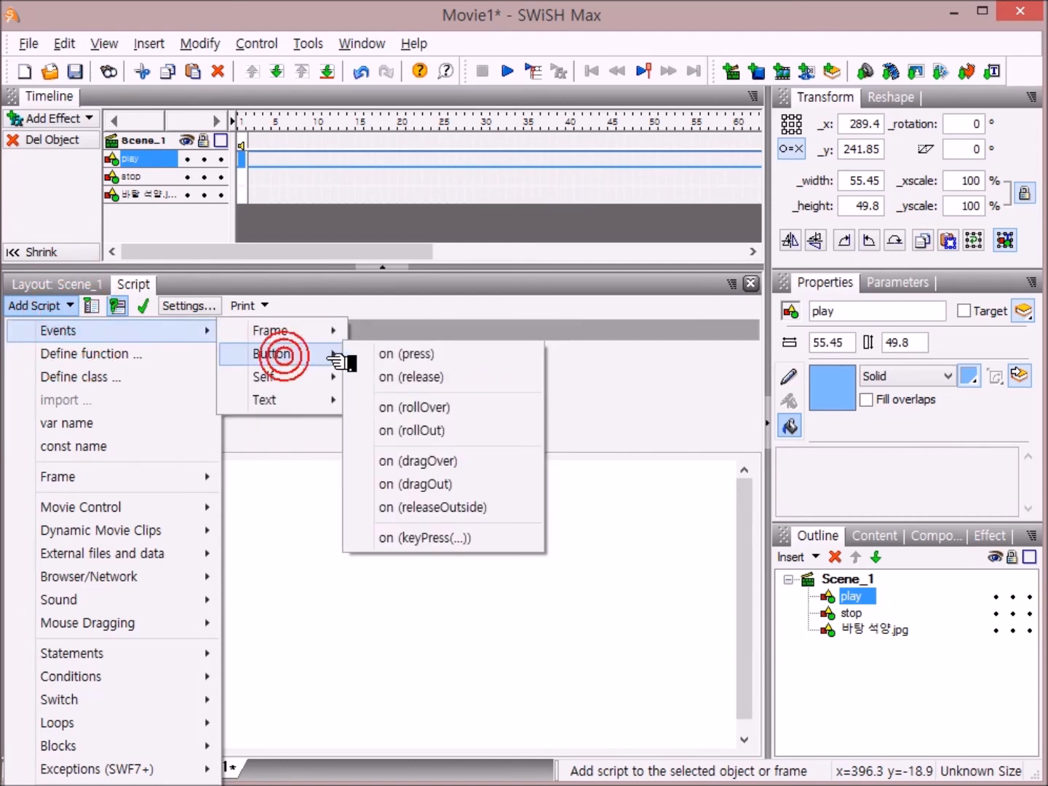
left_click(411, 354)
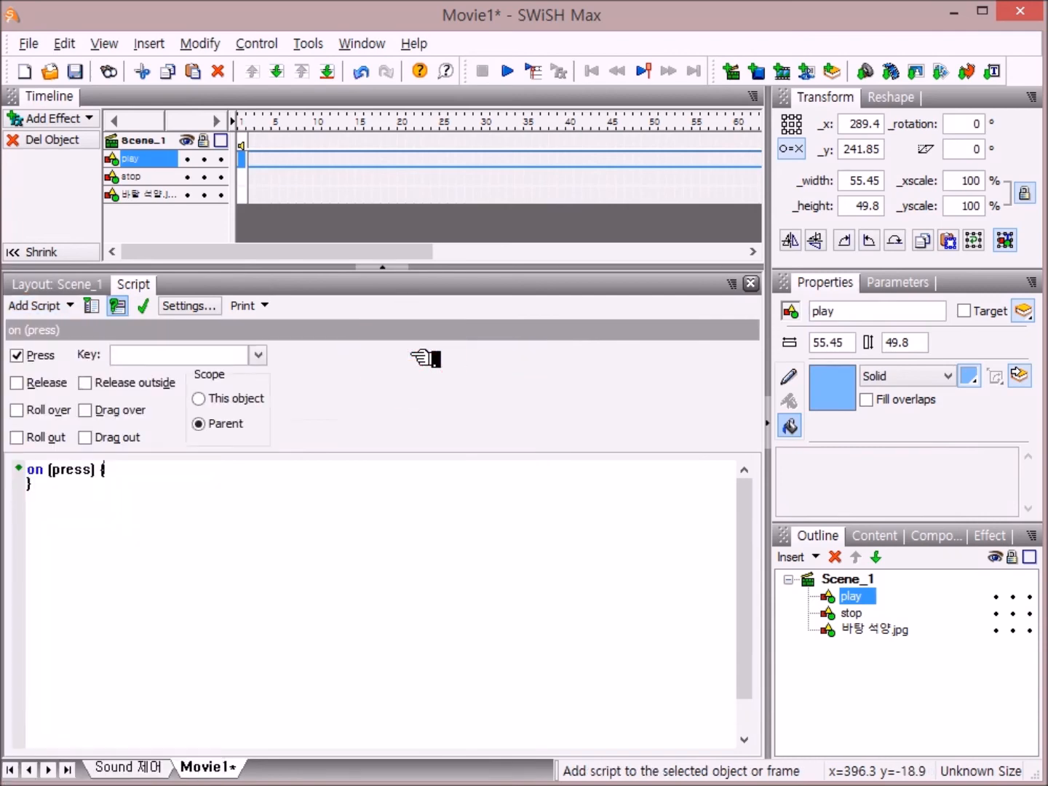
Step: Add a playSound action for "5.피아노 소녀의 기도" inside the play shape's on (press) event and enable script error highlighting
left_click(74, 305)
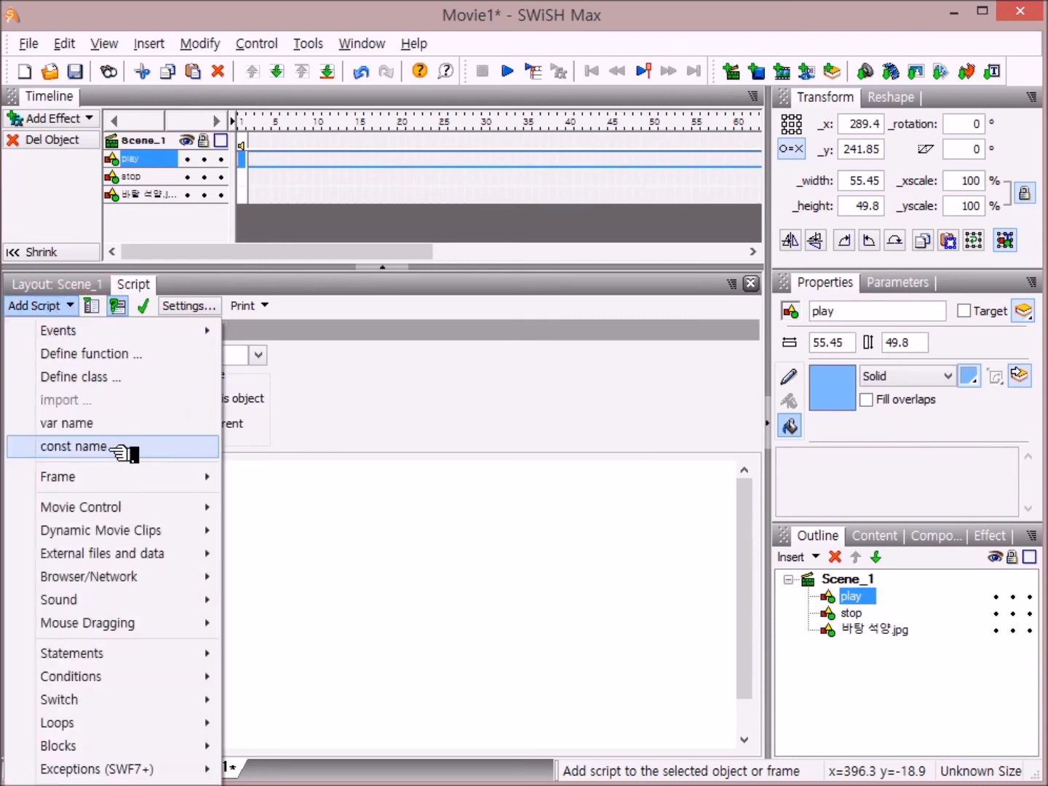
mouse_move(114, 599)
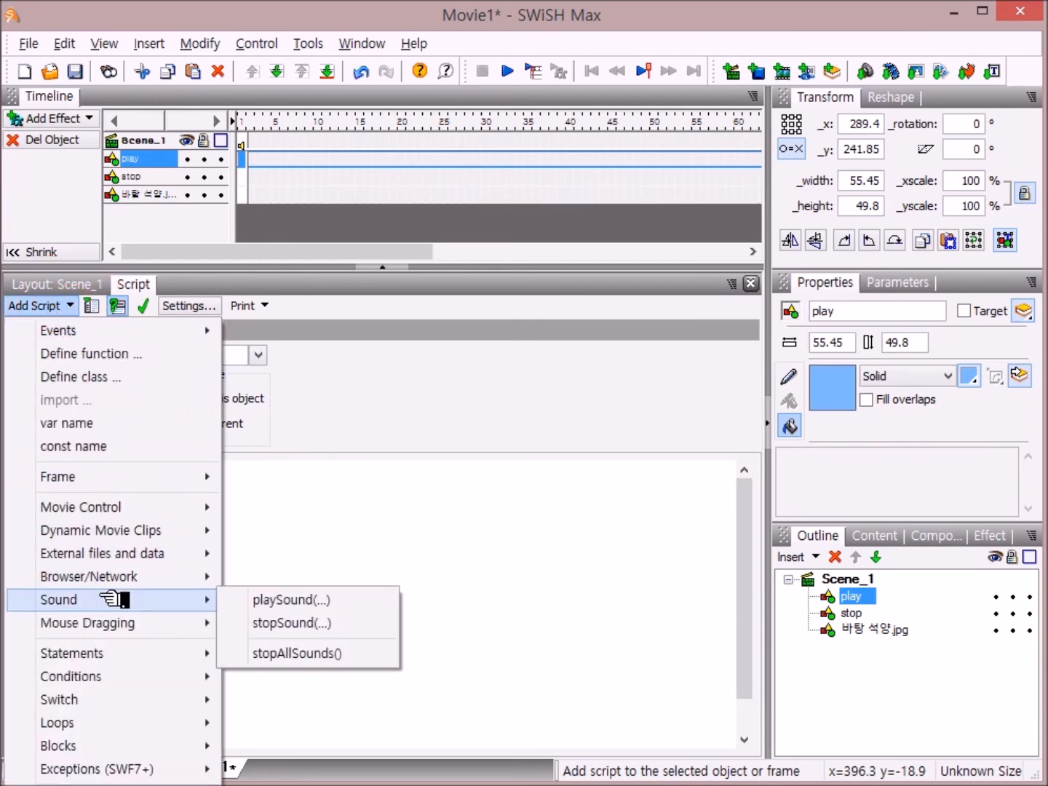
left_click(370, 602)
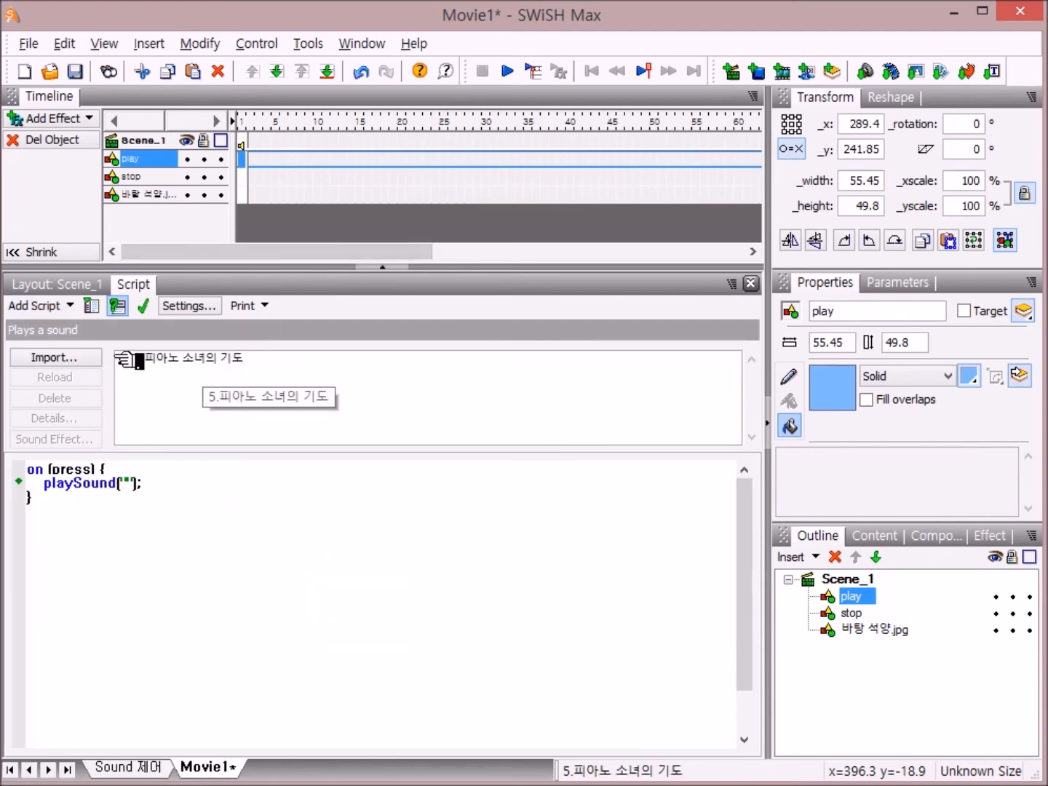
left_click(236, 358)
left_click(145, 306)
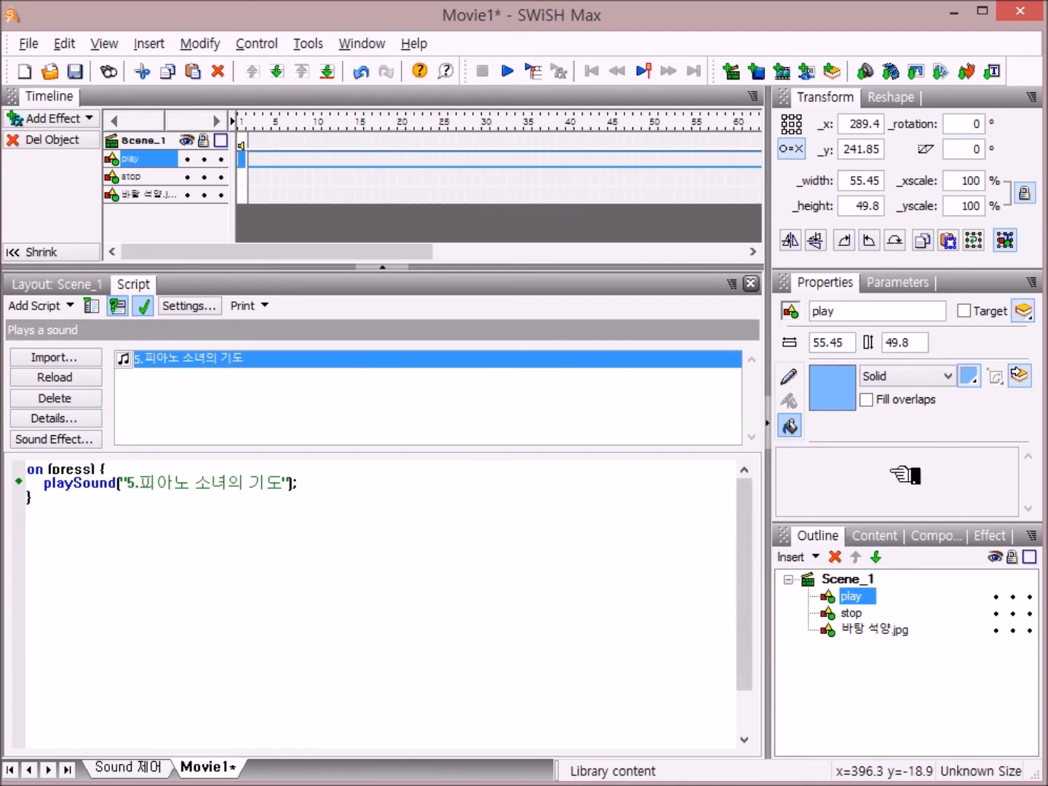
Step: Add an on (press) button event to the script of the stop shape
left_click(857, 615)
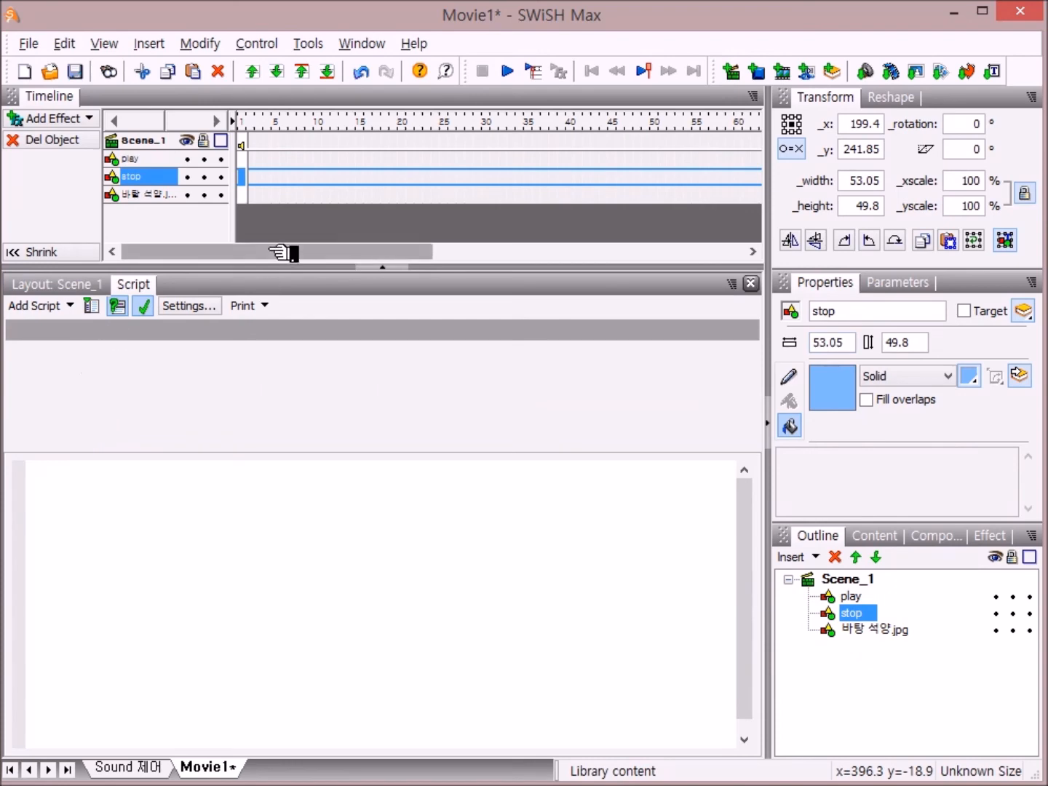
left_click(12, 307)
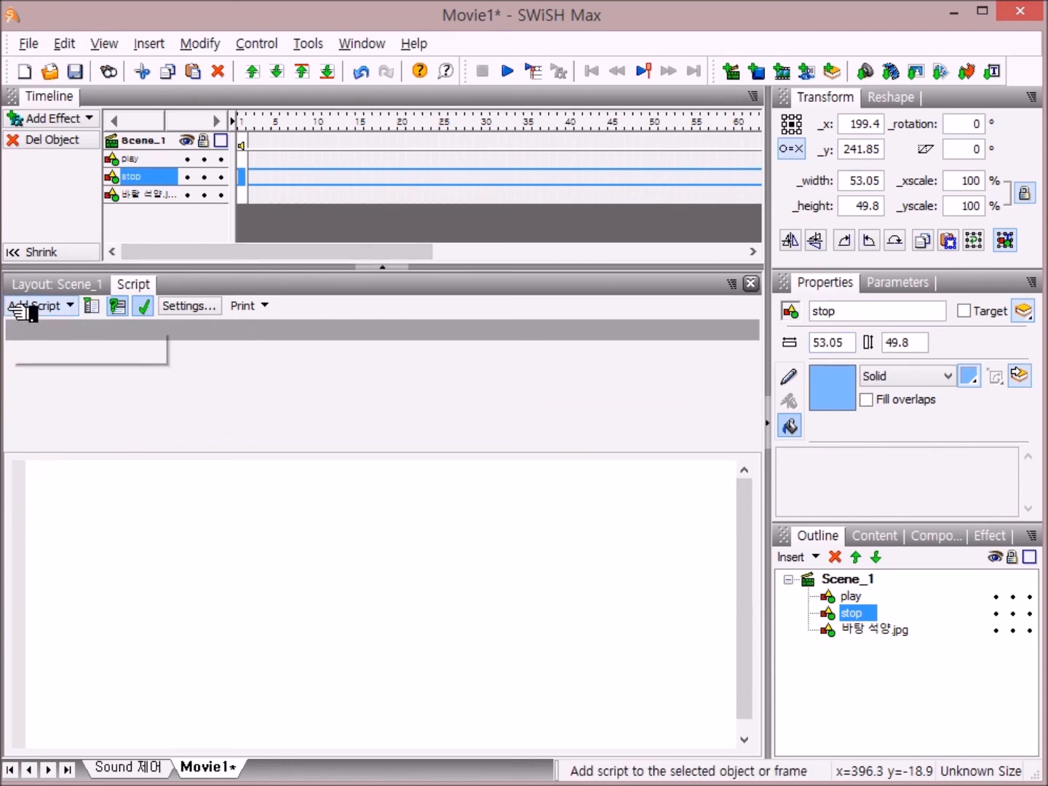
left_click(69, 307)
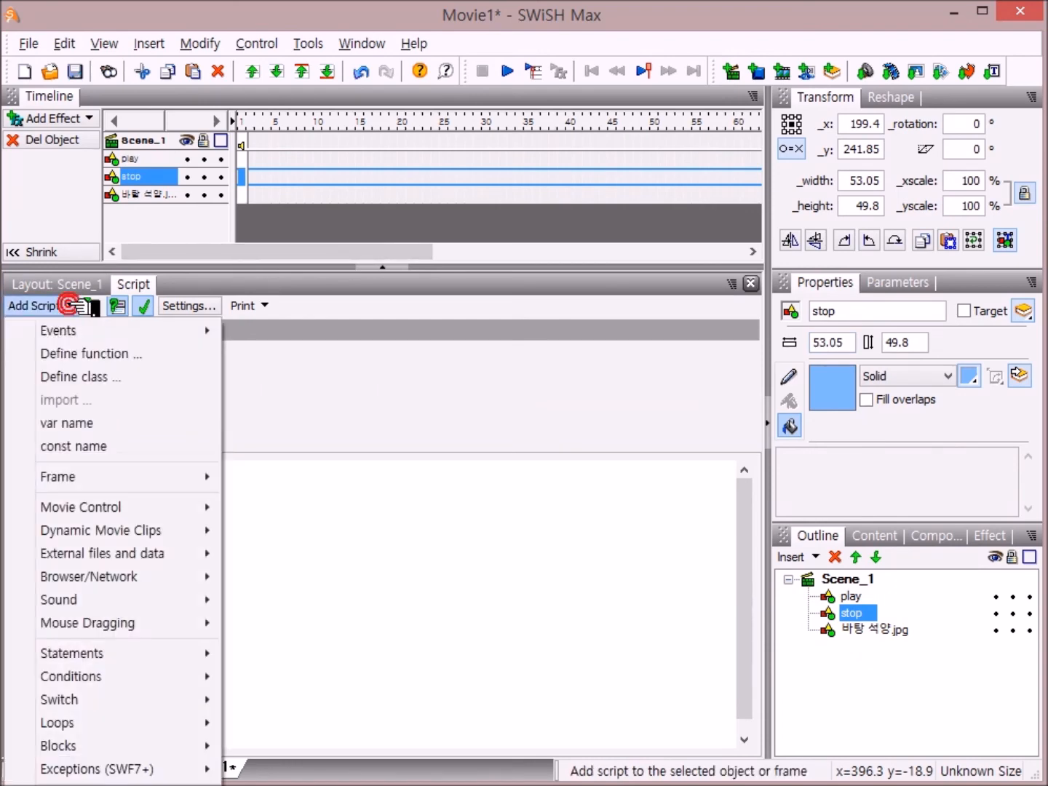
mouse_move(68, 331)
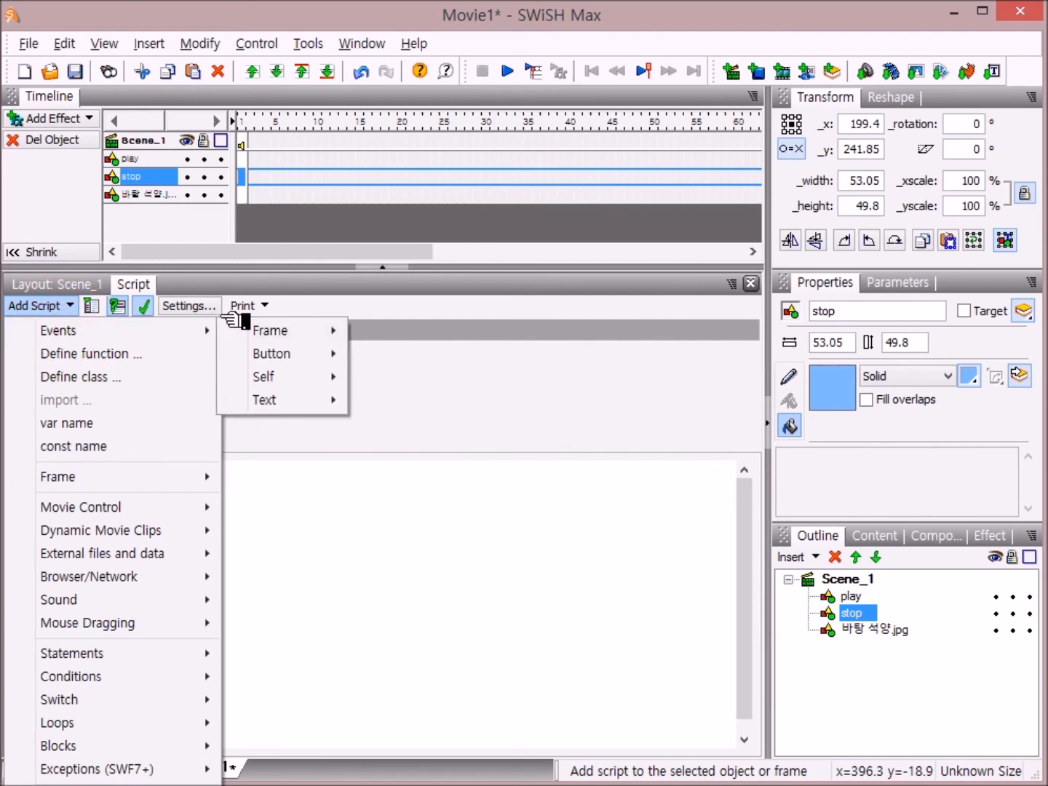
mouse_move(291, 355)
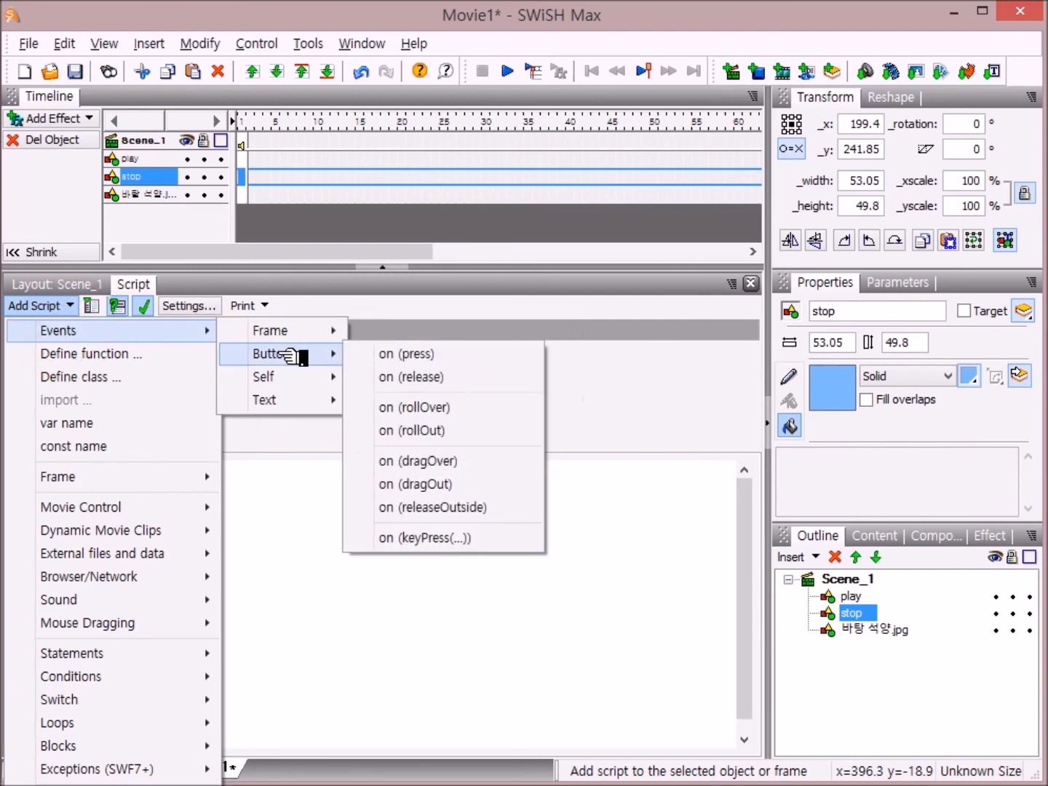
left_click(459, 353)
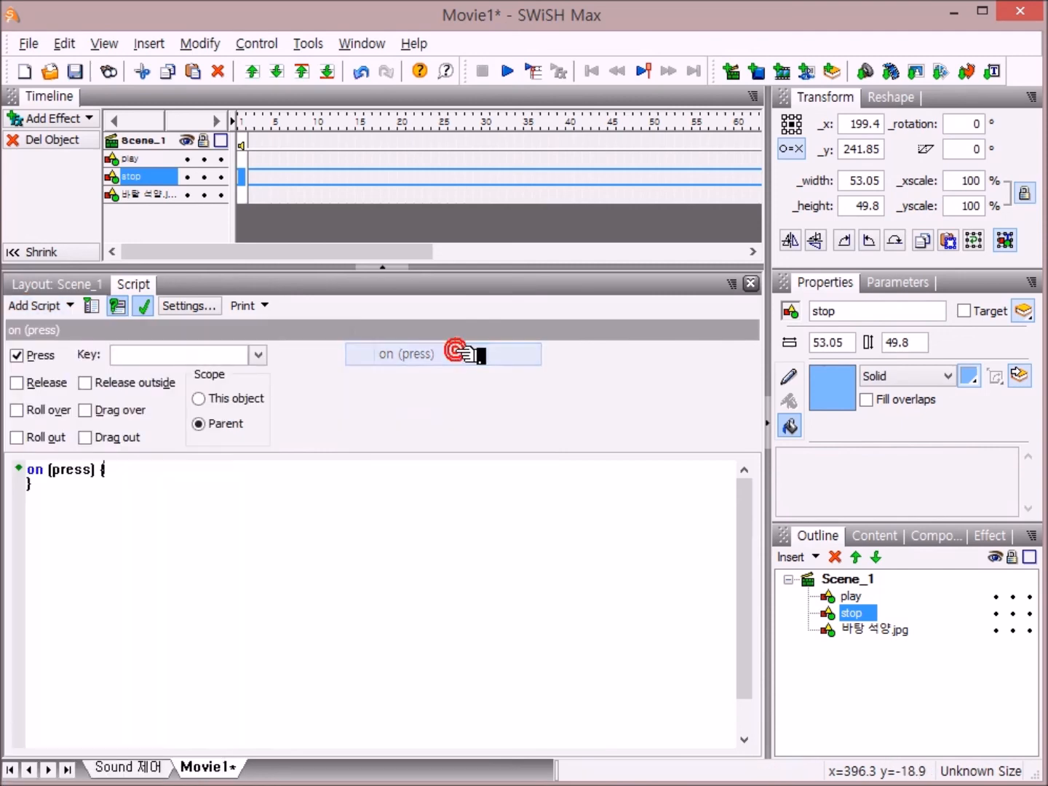
Step: Add a stopSound action for "5.피아노 소녀의 기도" inside the stop shape's on (press) event
left_click(70, 304)
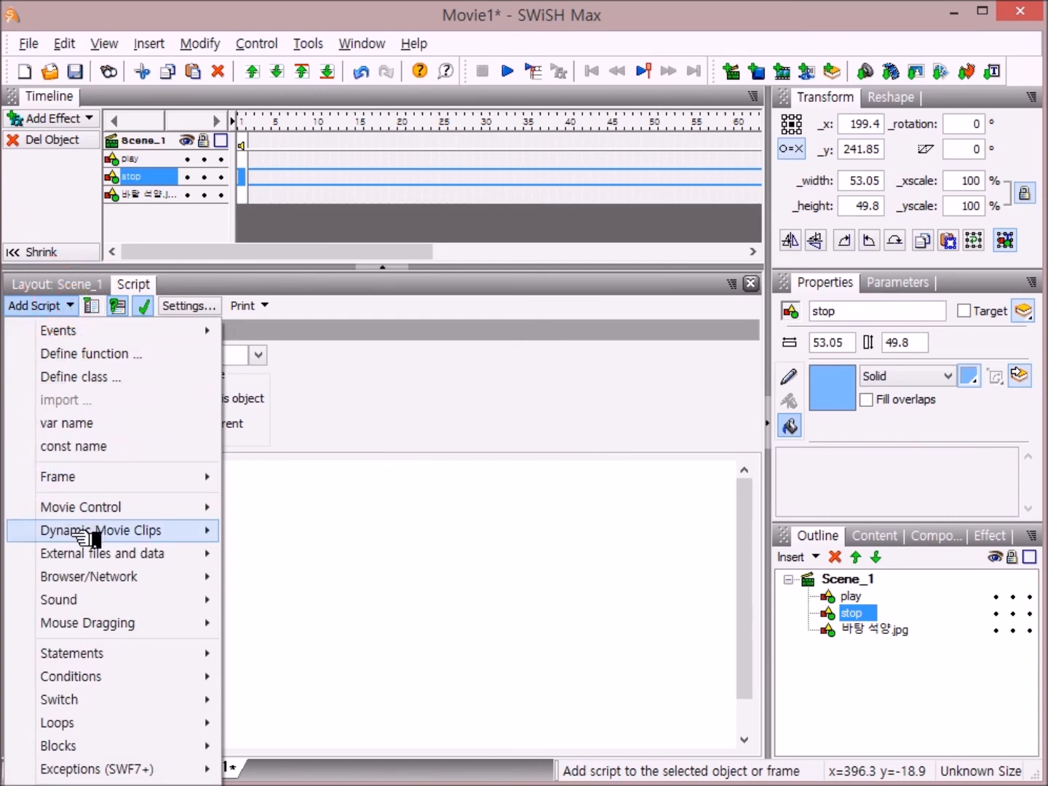
mouse_move(85, 599)
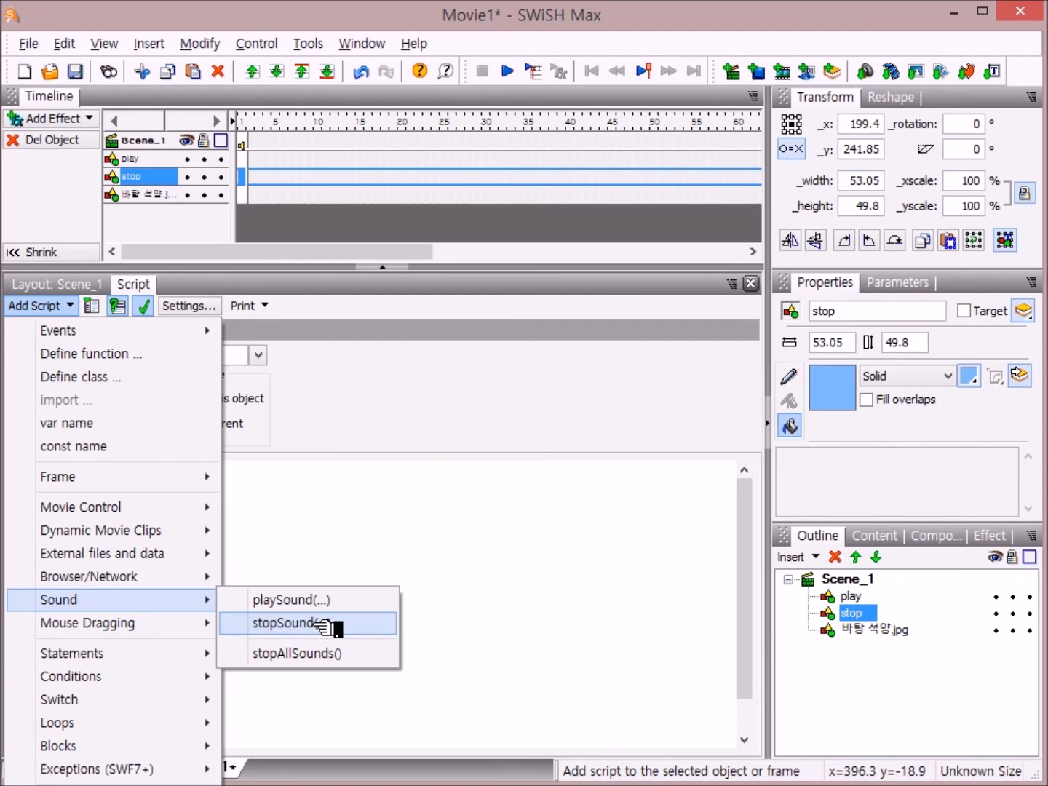
left_click(321, 625)
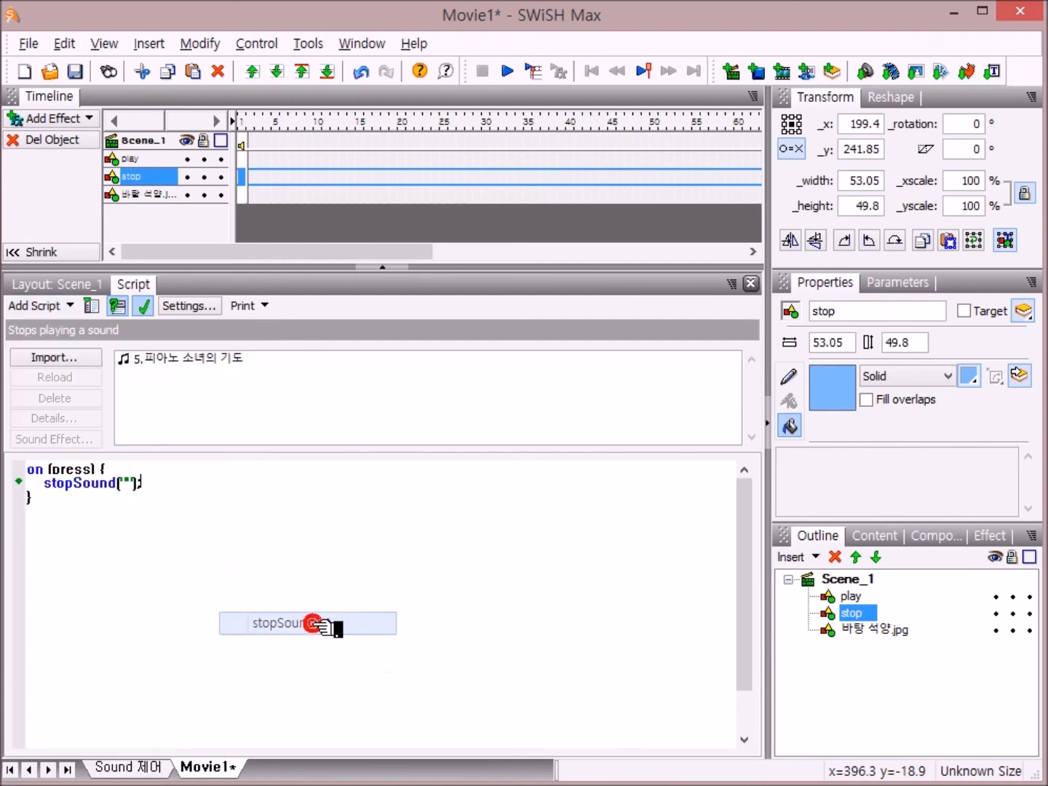
left_click(218, 361)
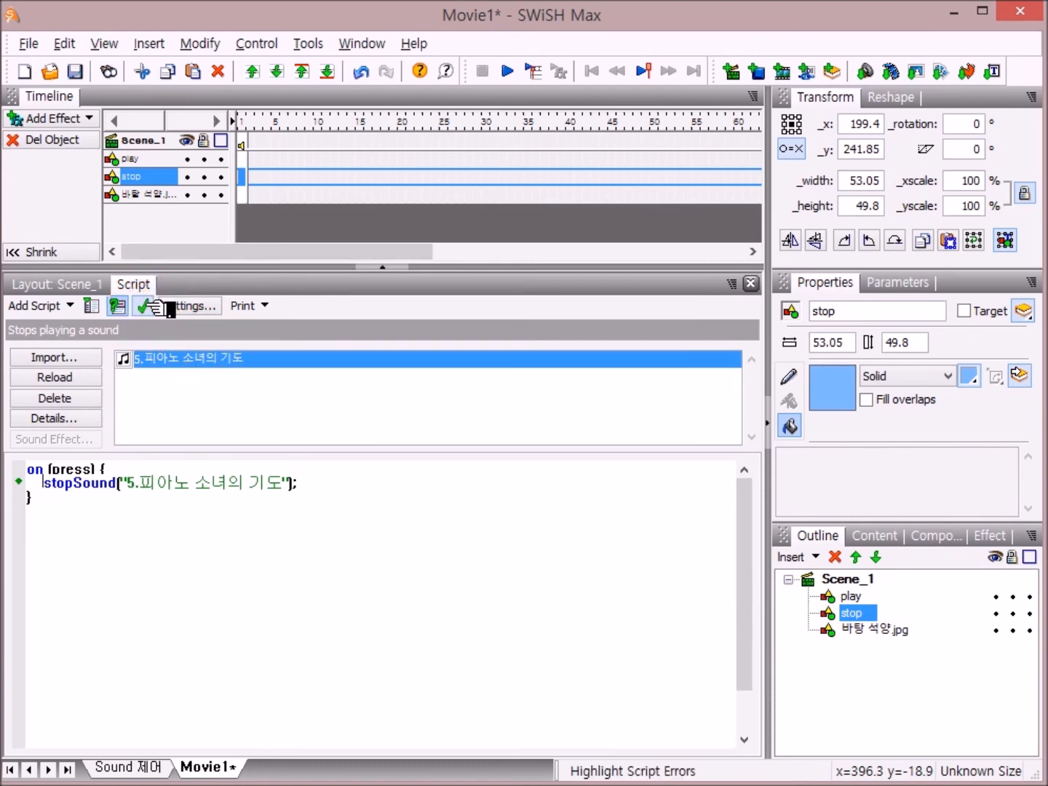
Step: Return to the Scene_1 layout, select the play triangle and play the movie to preview it
left_click(61, 283)
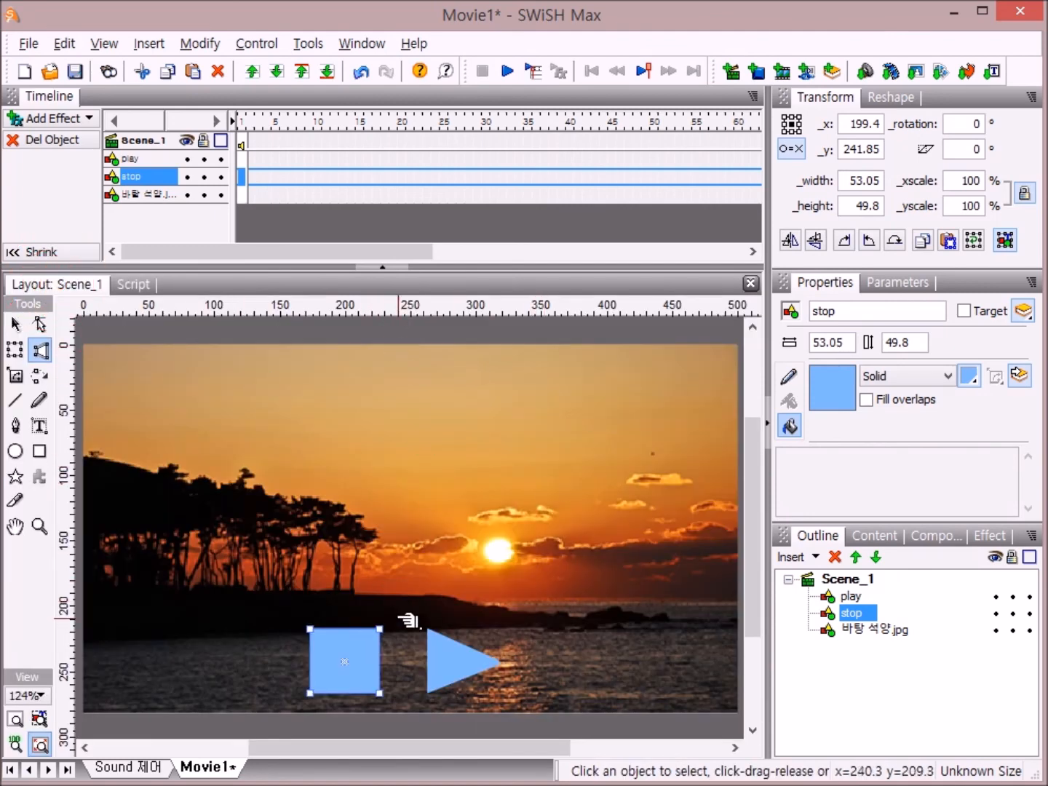
left_click(453, 652)
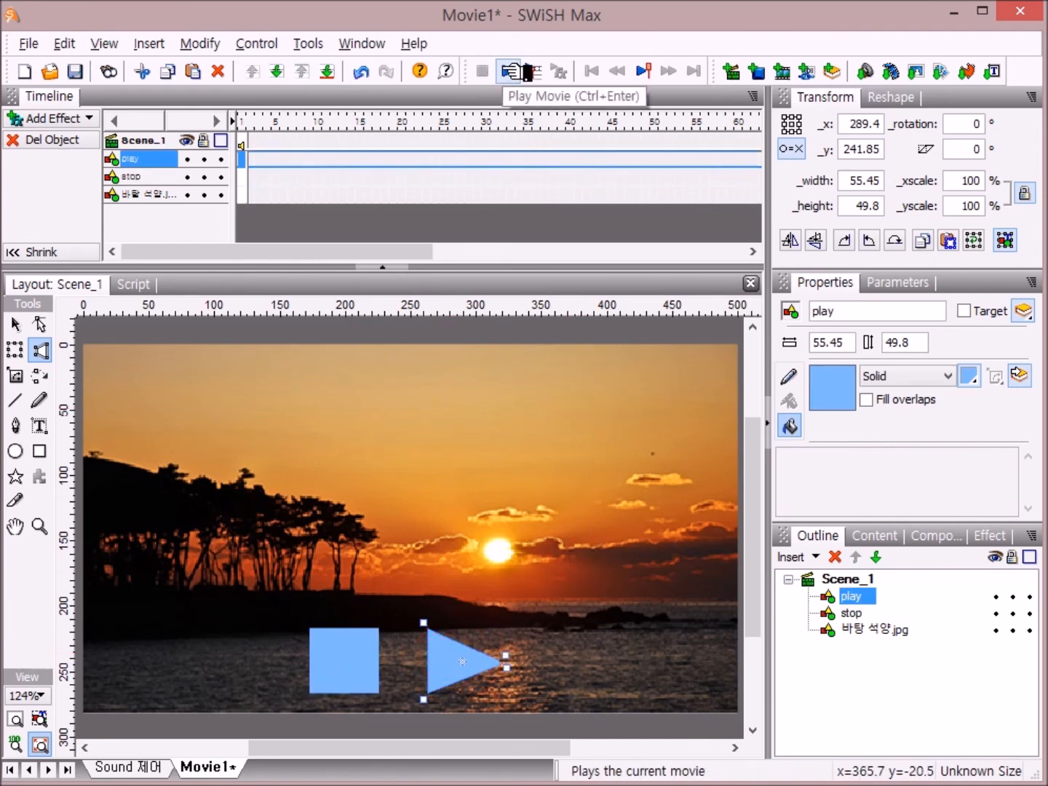
left_click(508, 70)
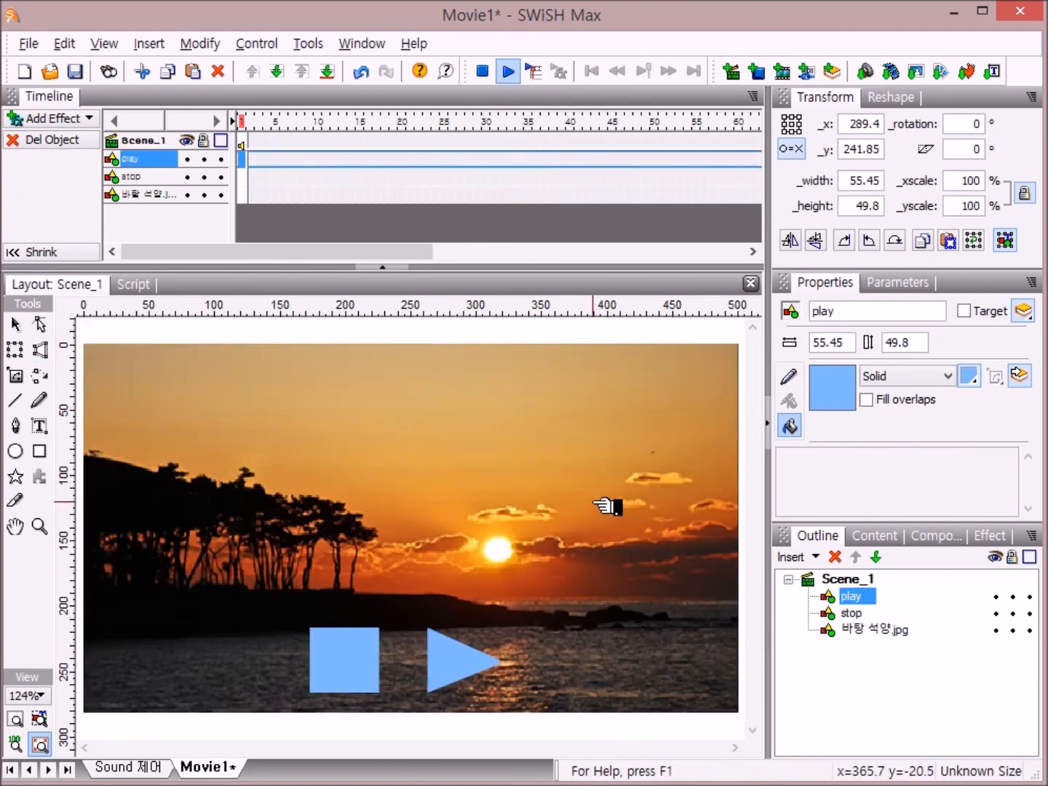